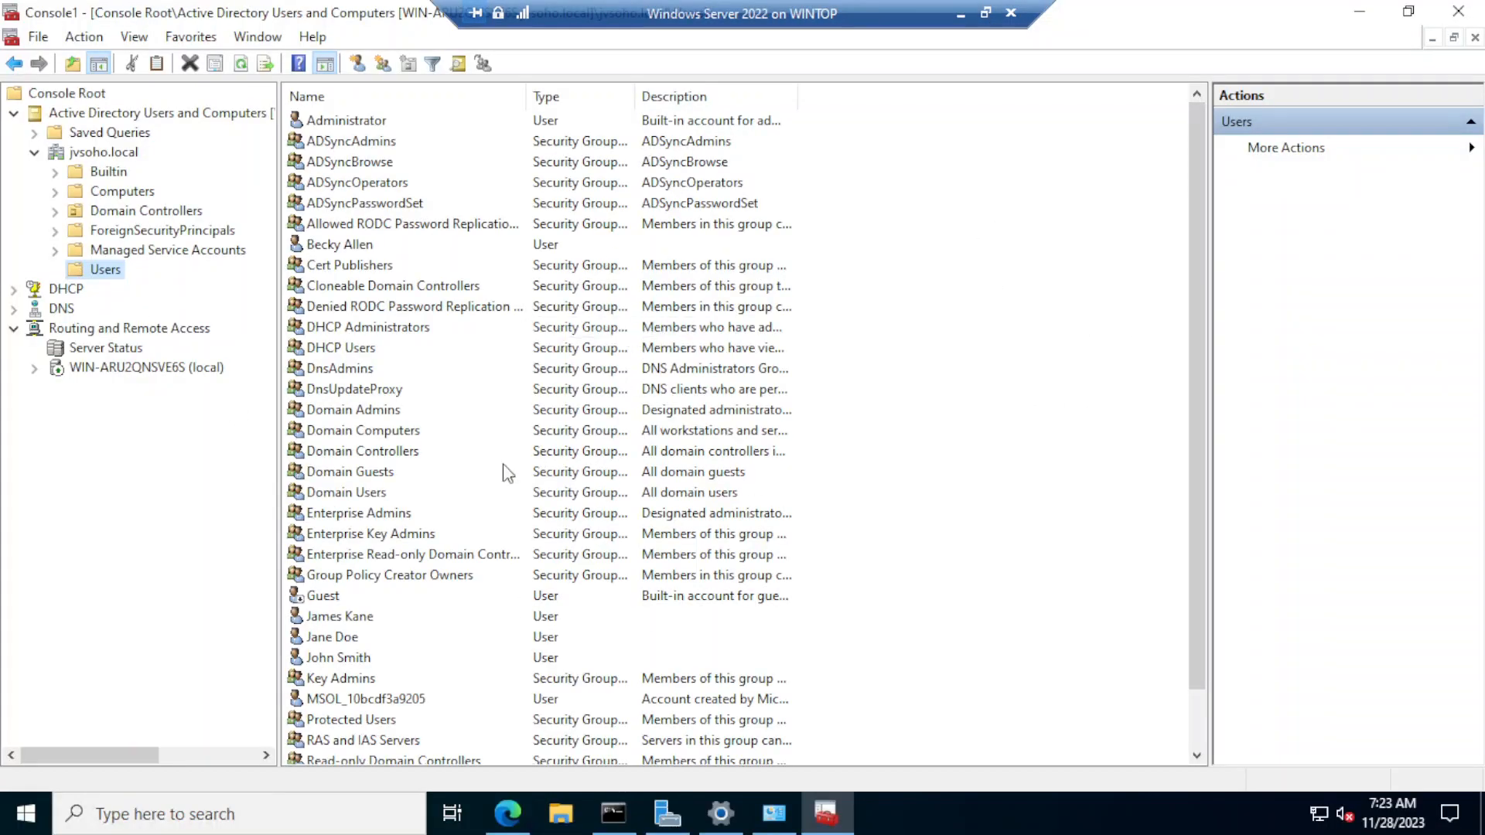
Step: Review the accounts and groups in the jvsoho.local Users container, leaving the server session minimized
scroll(526, 464, "down", 1)
scroll(553, 444, "up", 1)
left_click(960, 13)
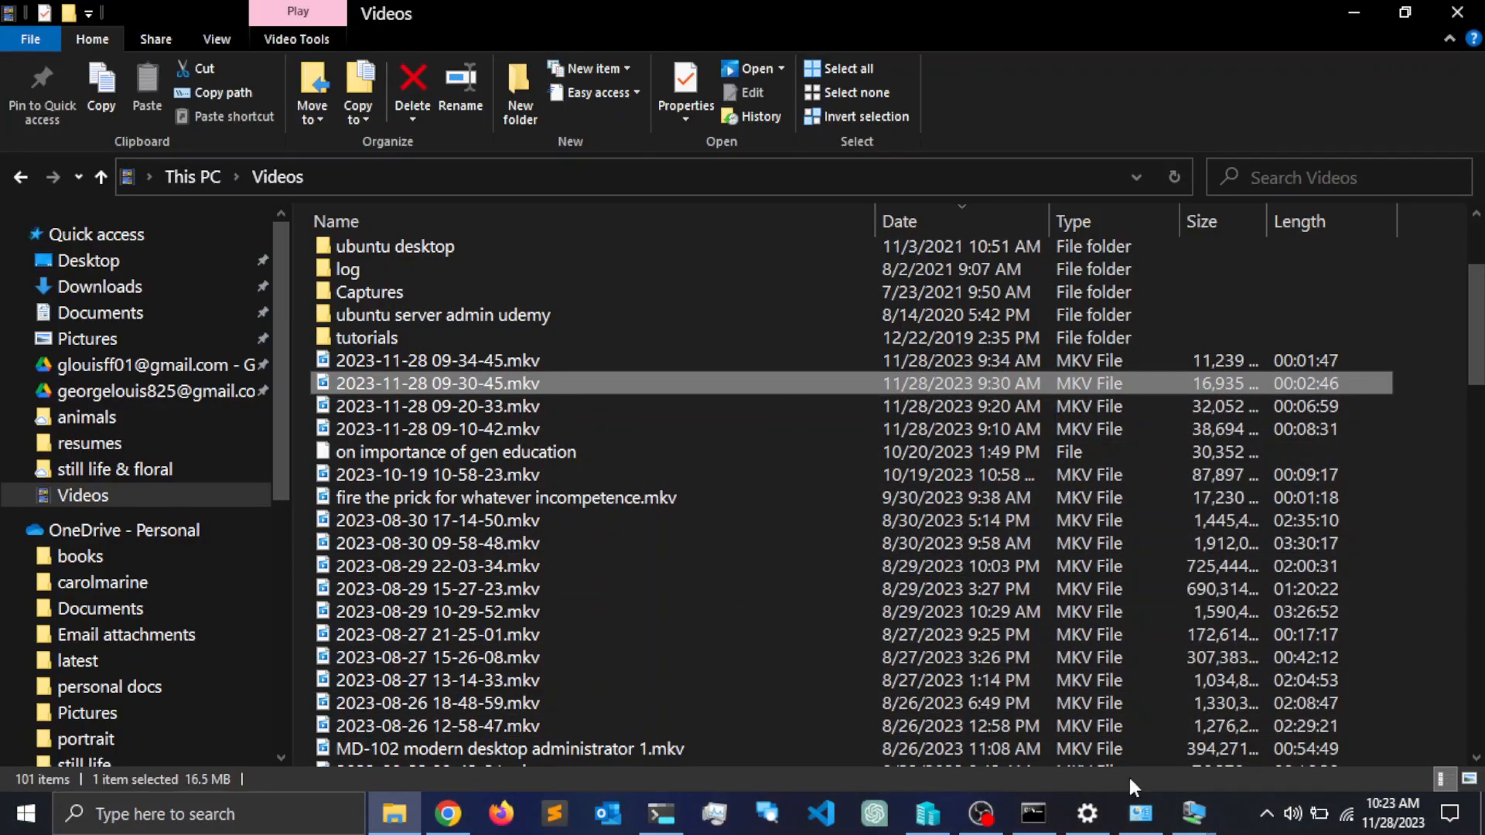
Step: Switch to the Microsoft 365 admin center in Chrome and examine the sync status of the active users
mouse_move(1195, 814)
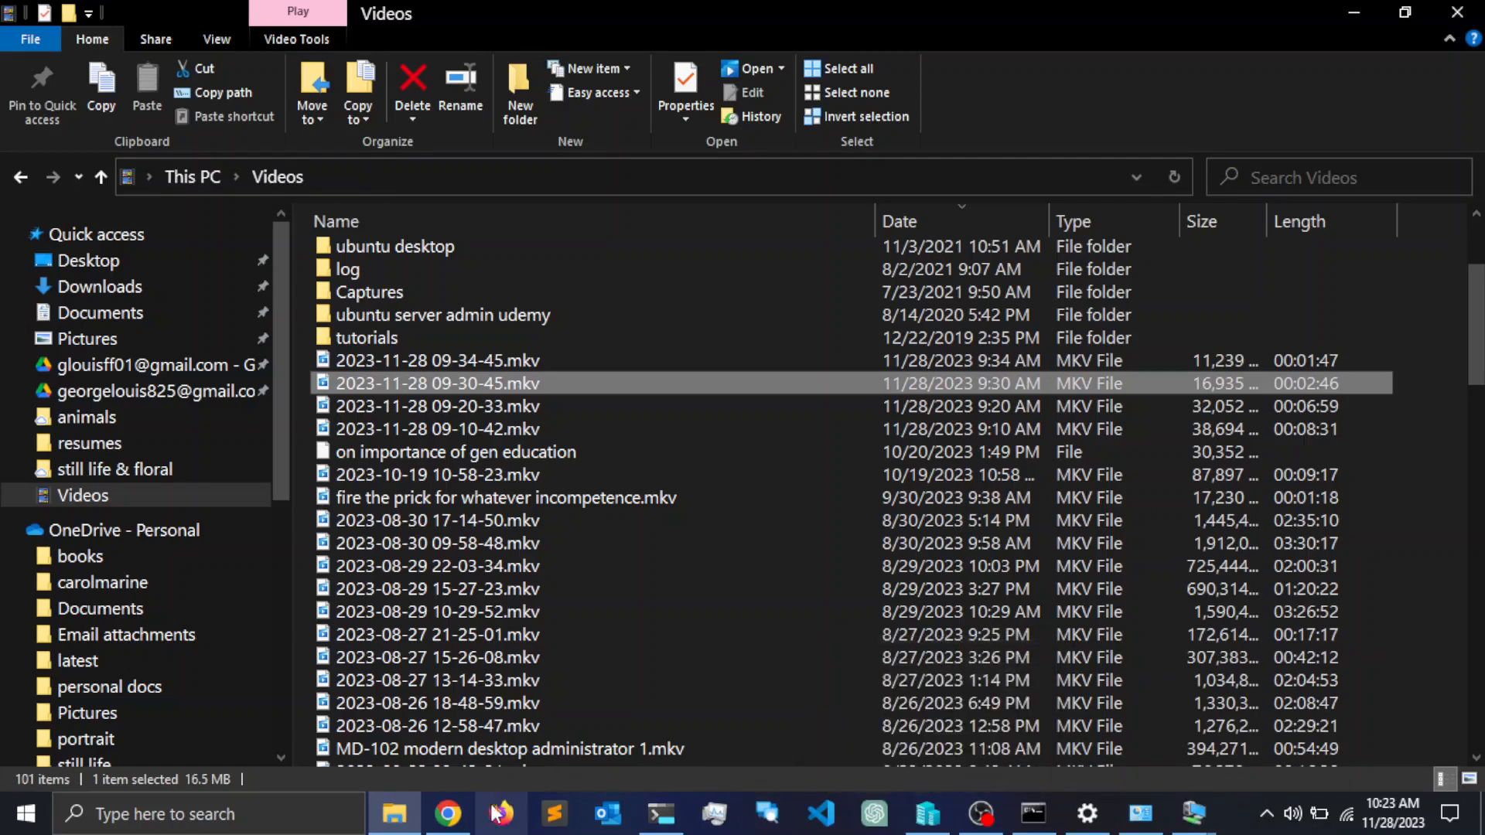
left_click(448, 814)
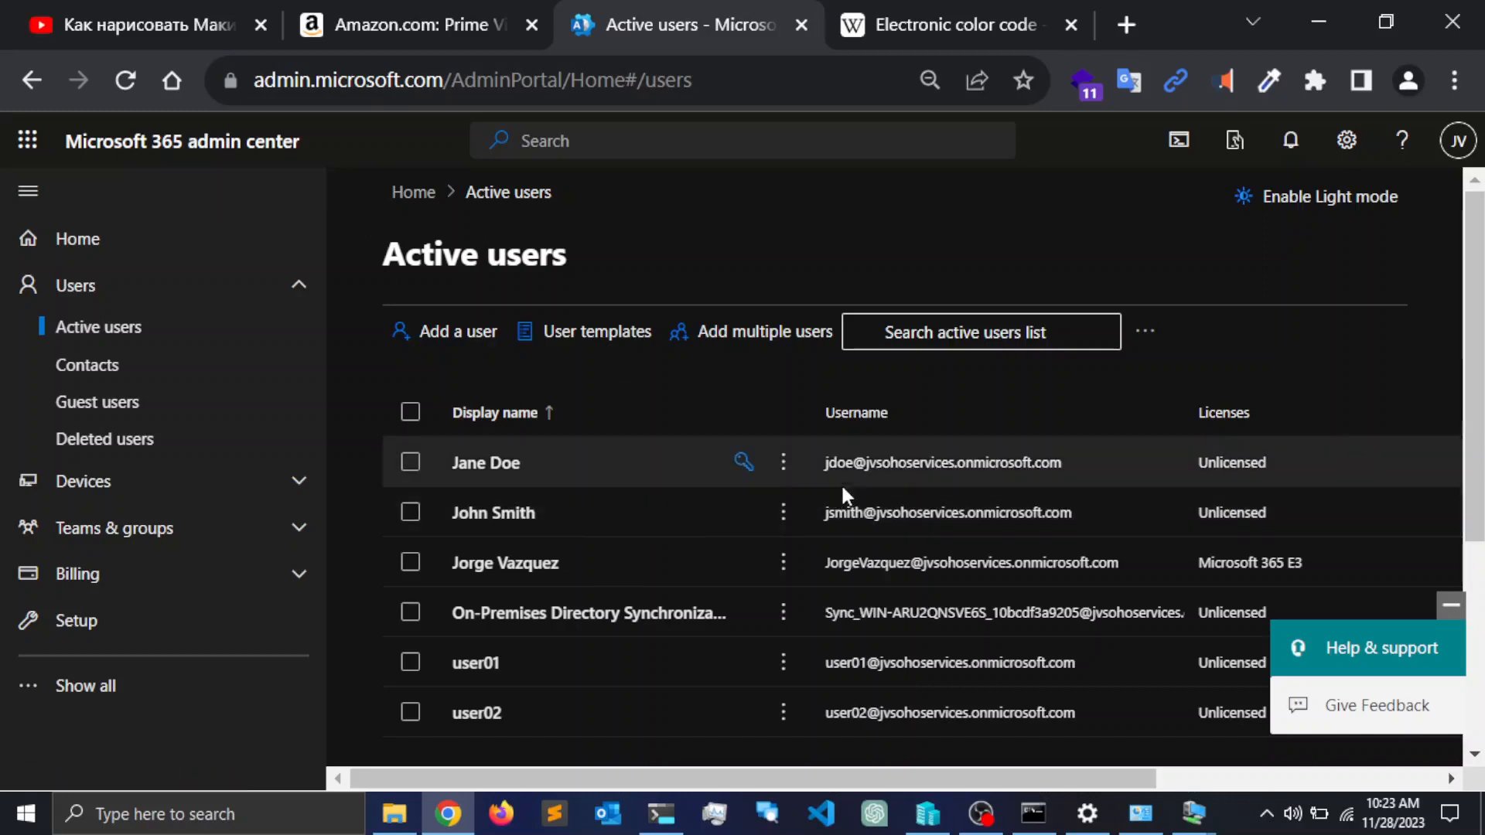
scroll(841, 472, "down", 2)
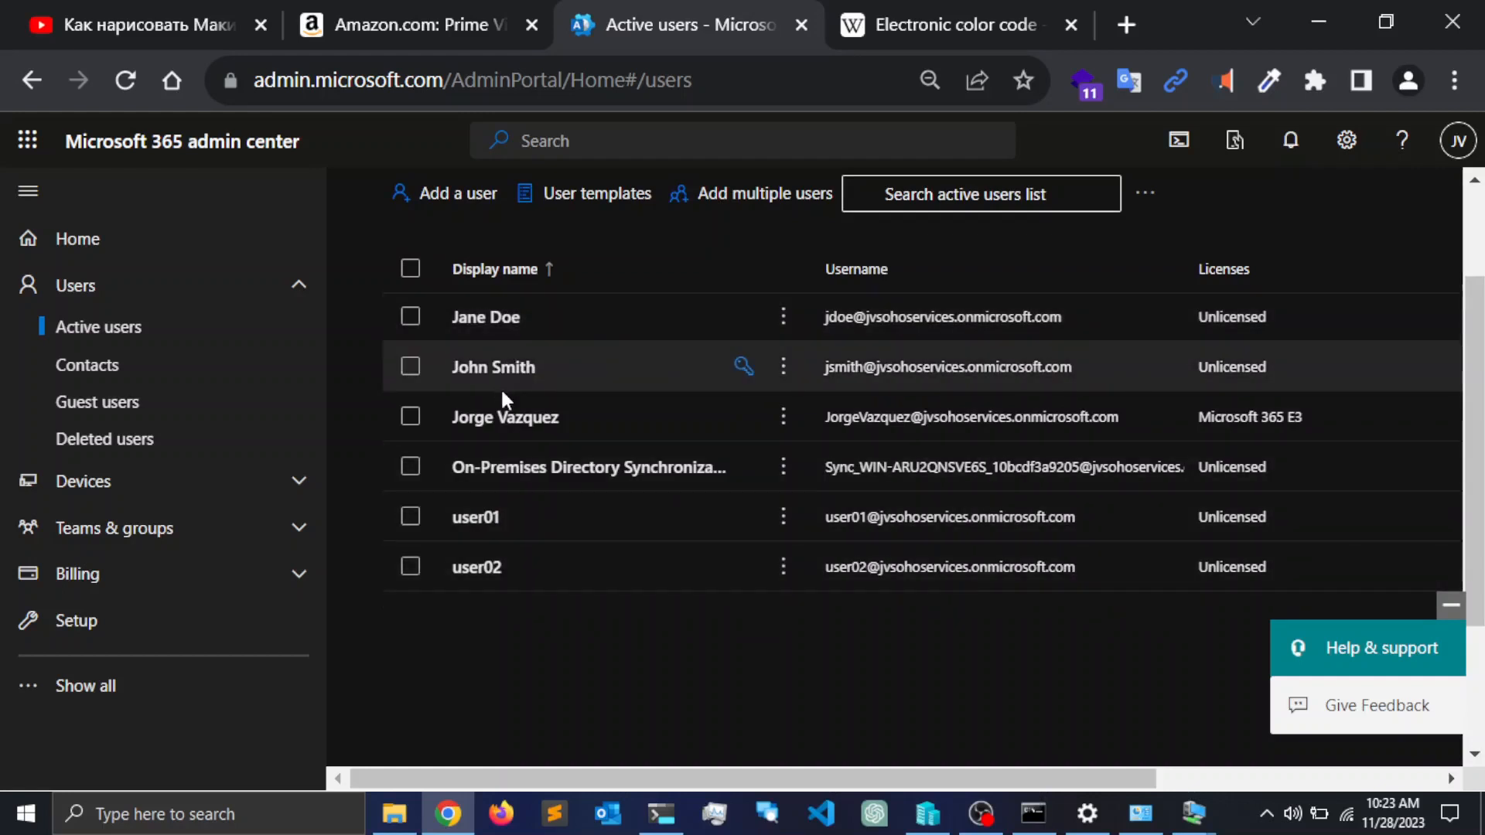
left_click_drag(925, 770, 1219, 742)
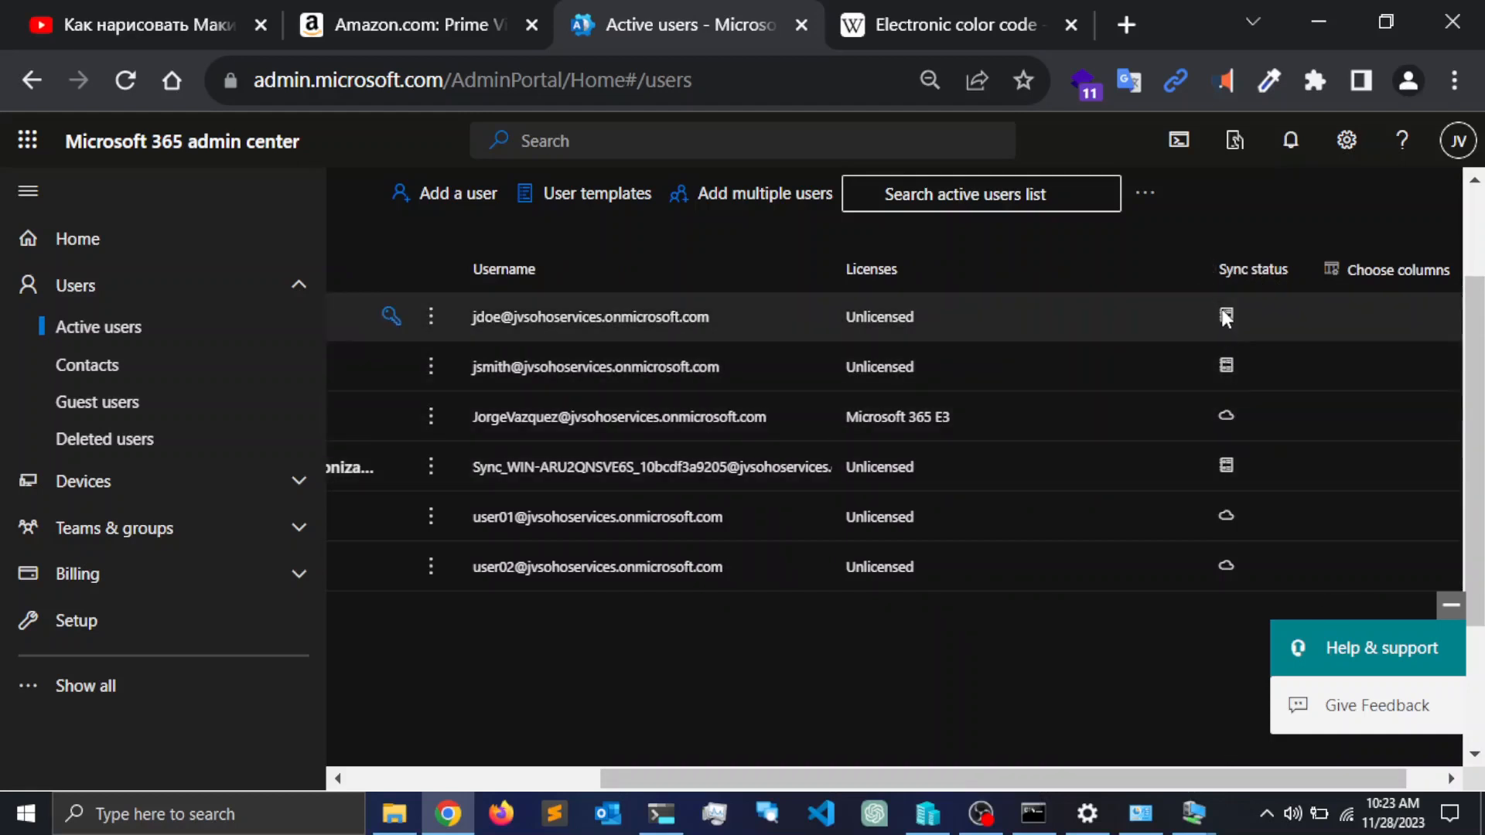
mouse_move(1224, 314)
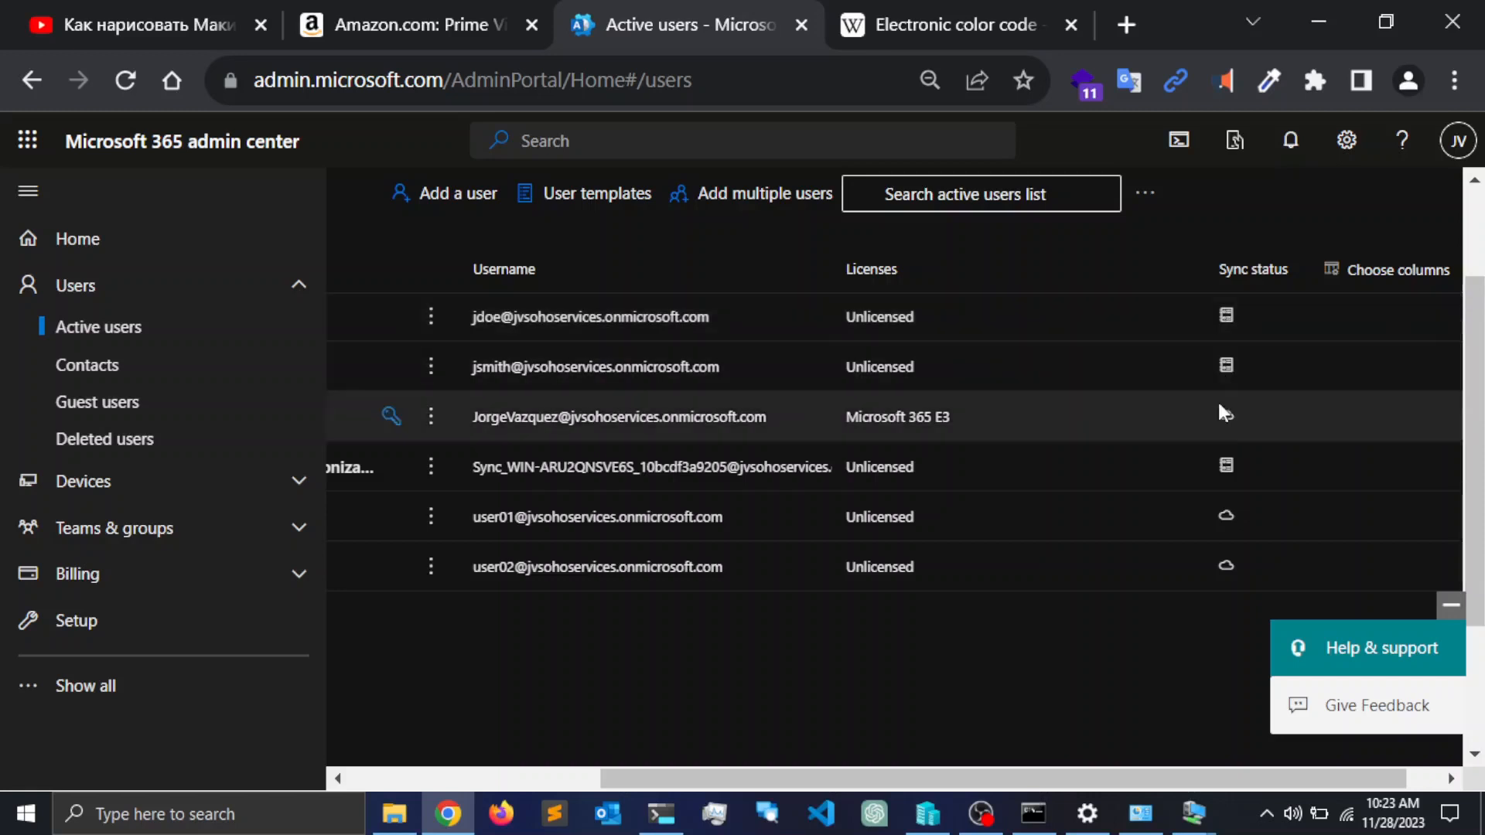
mouse_move(1226, 417)
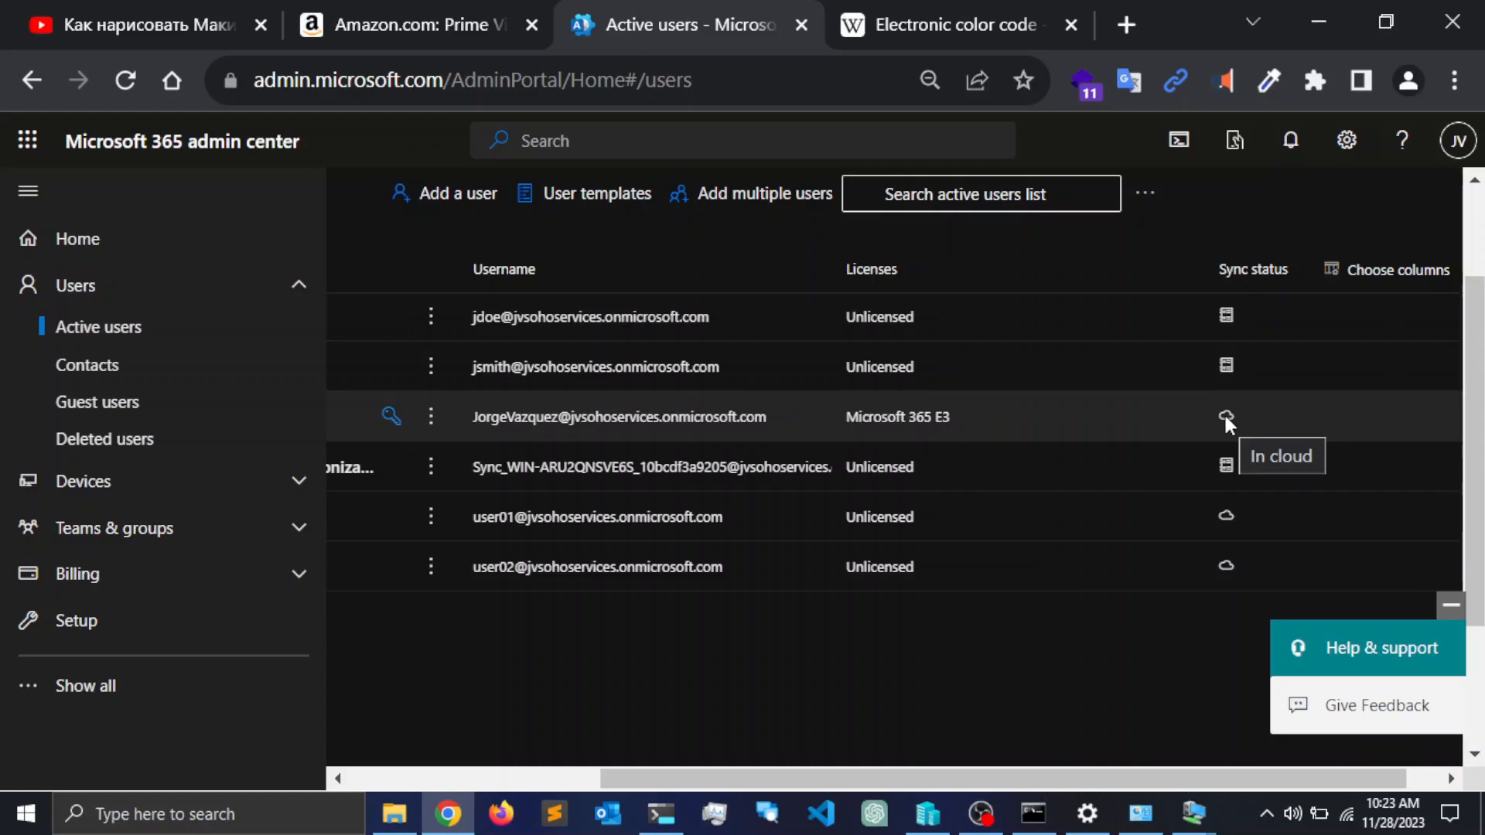
left_click_drag(968, 777, 717, 770)
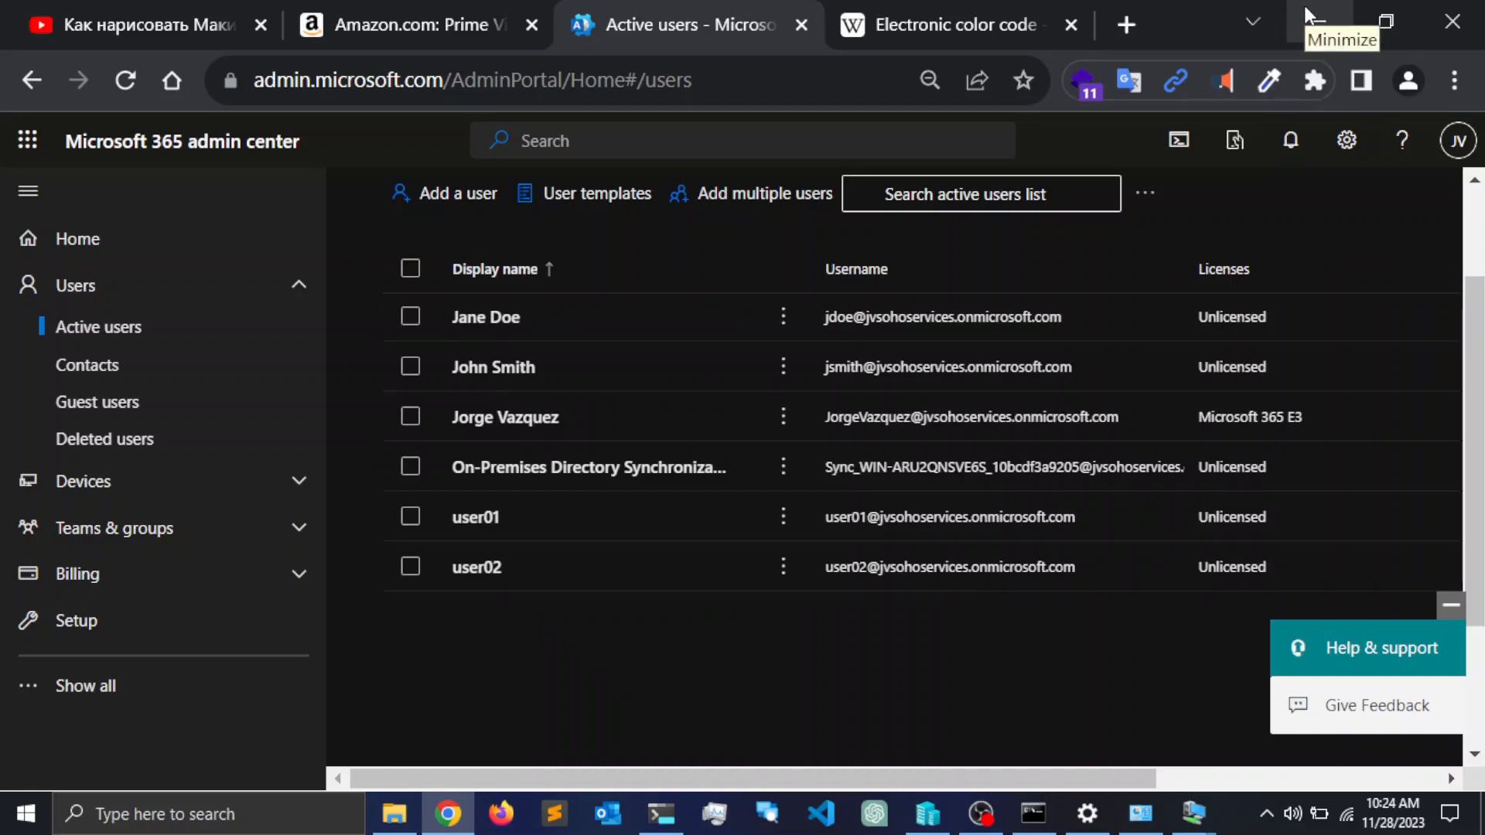
Step: Switch to the Windows 11 Dev Edition virtual machine, reopen the Step 2: Install IdFix page from the search results, and download setup.exe
left_click(1196, 809)
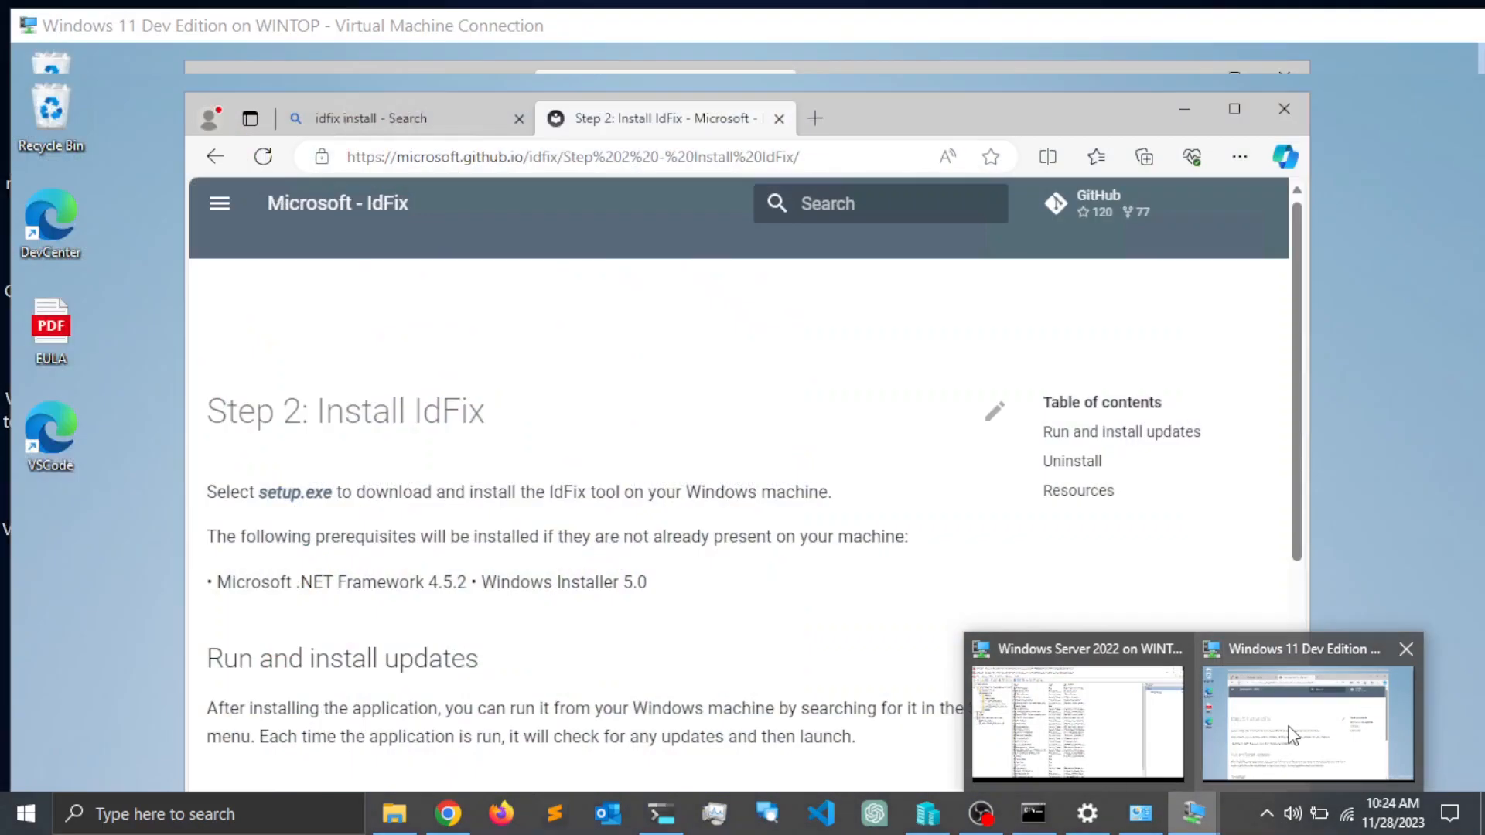
left_click(1295, 737)
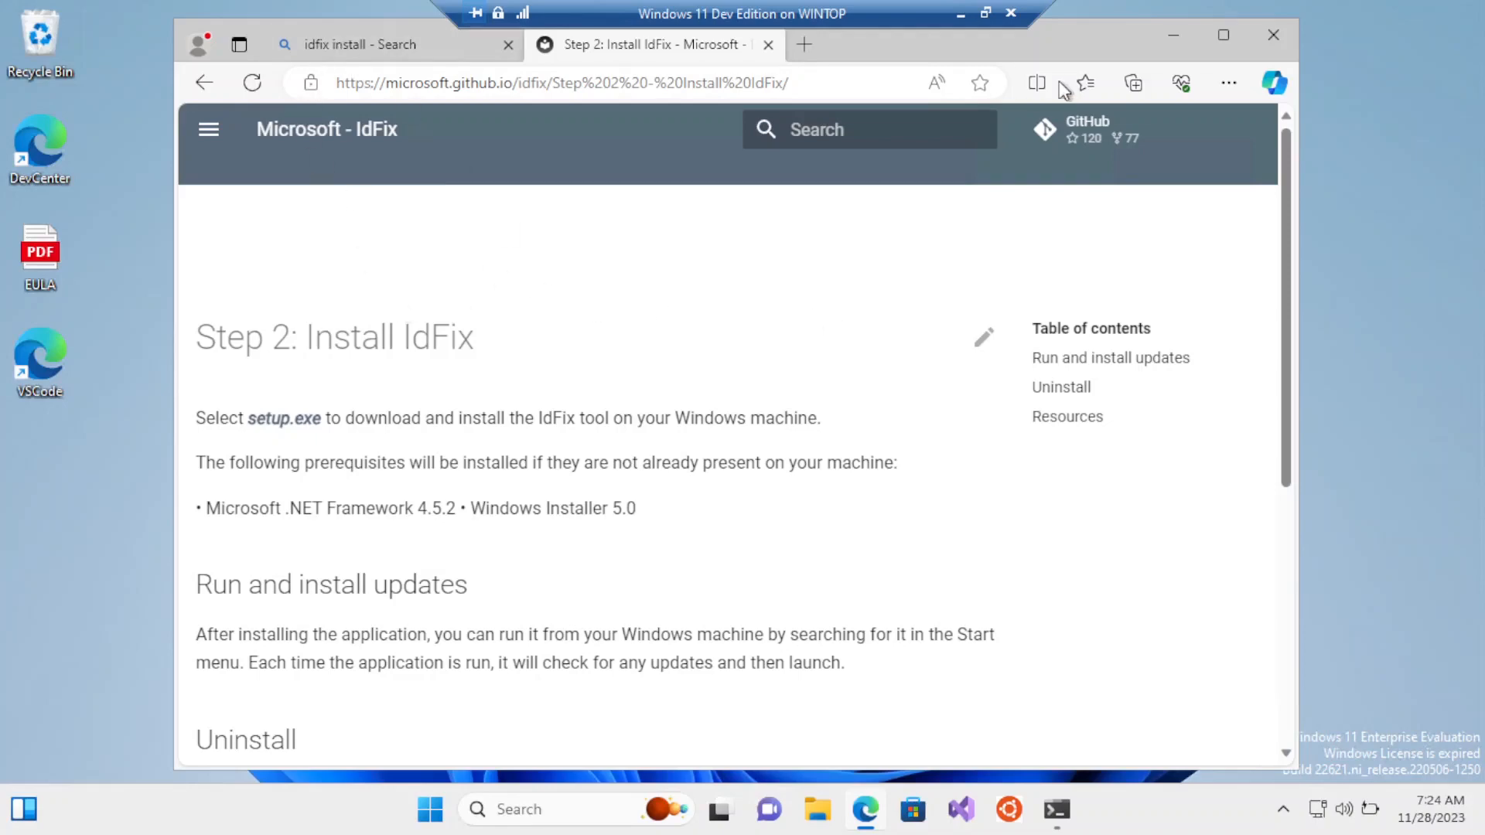
left_click(204, 84)
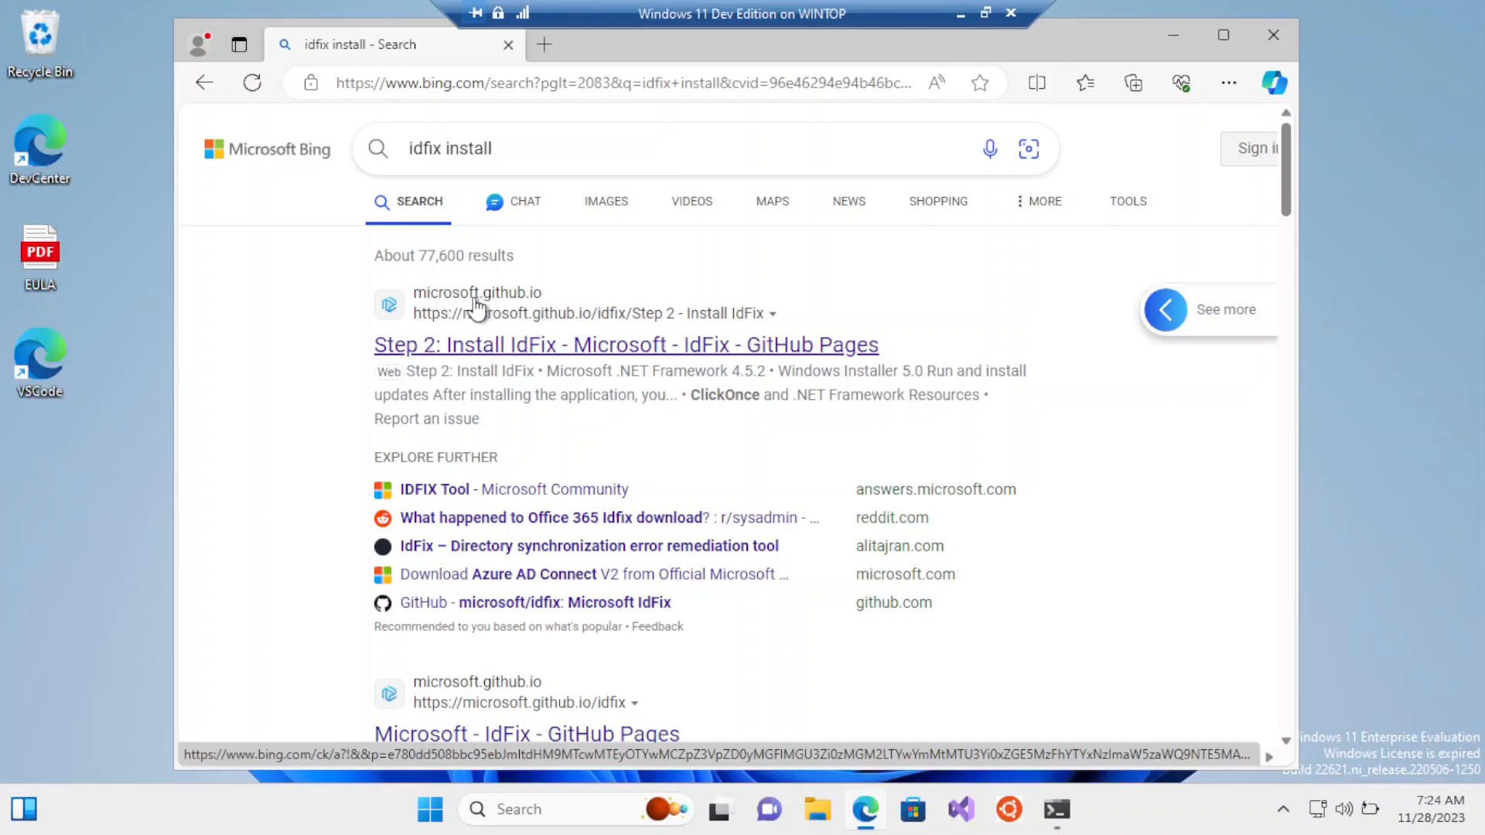
left_click(541, 346)
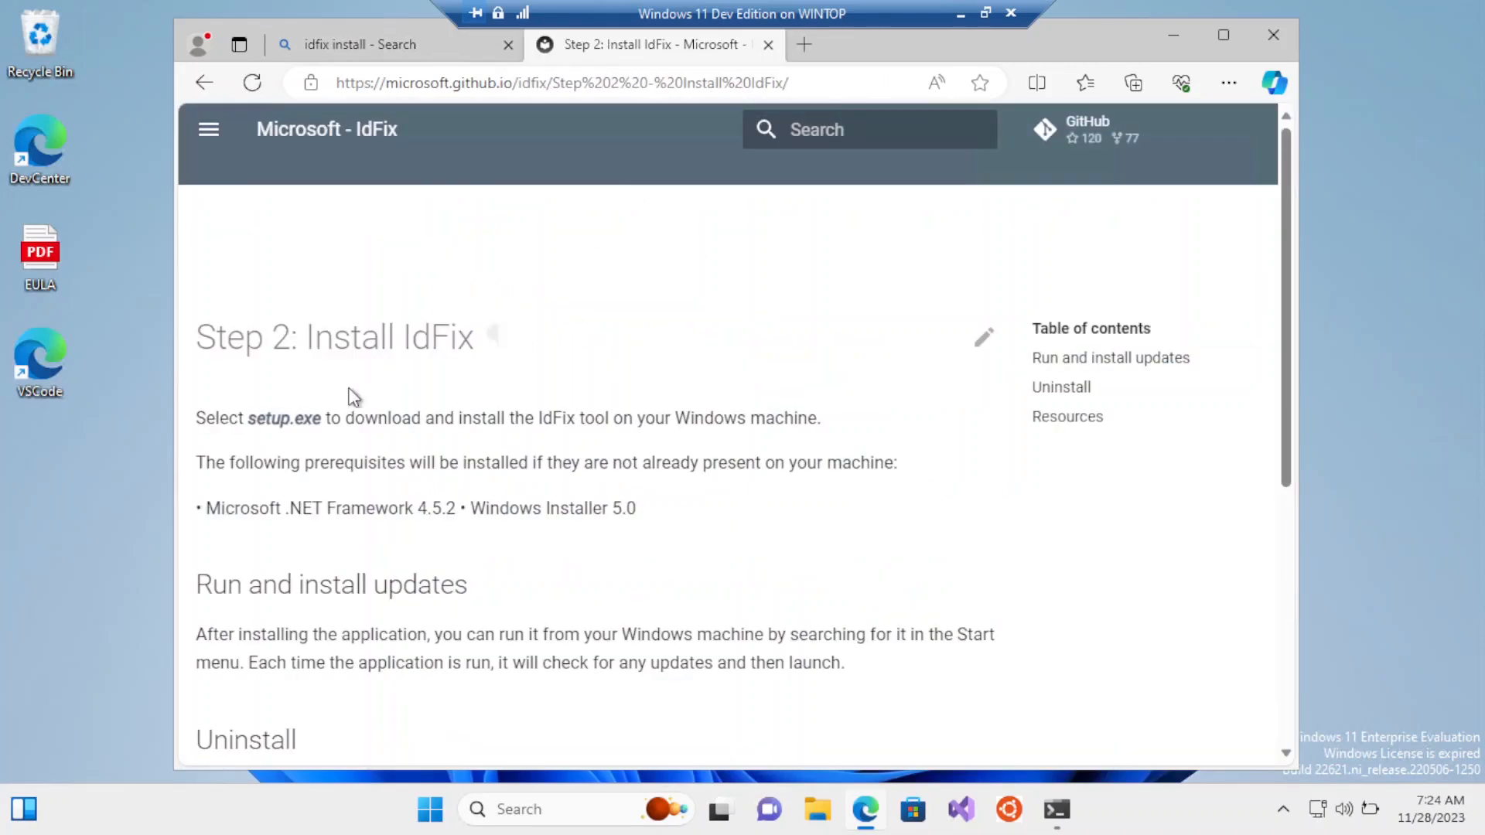
left_click(292, 424)
scroll(596, 401, "down", 1)
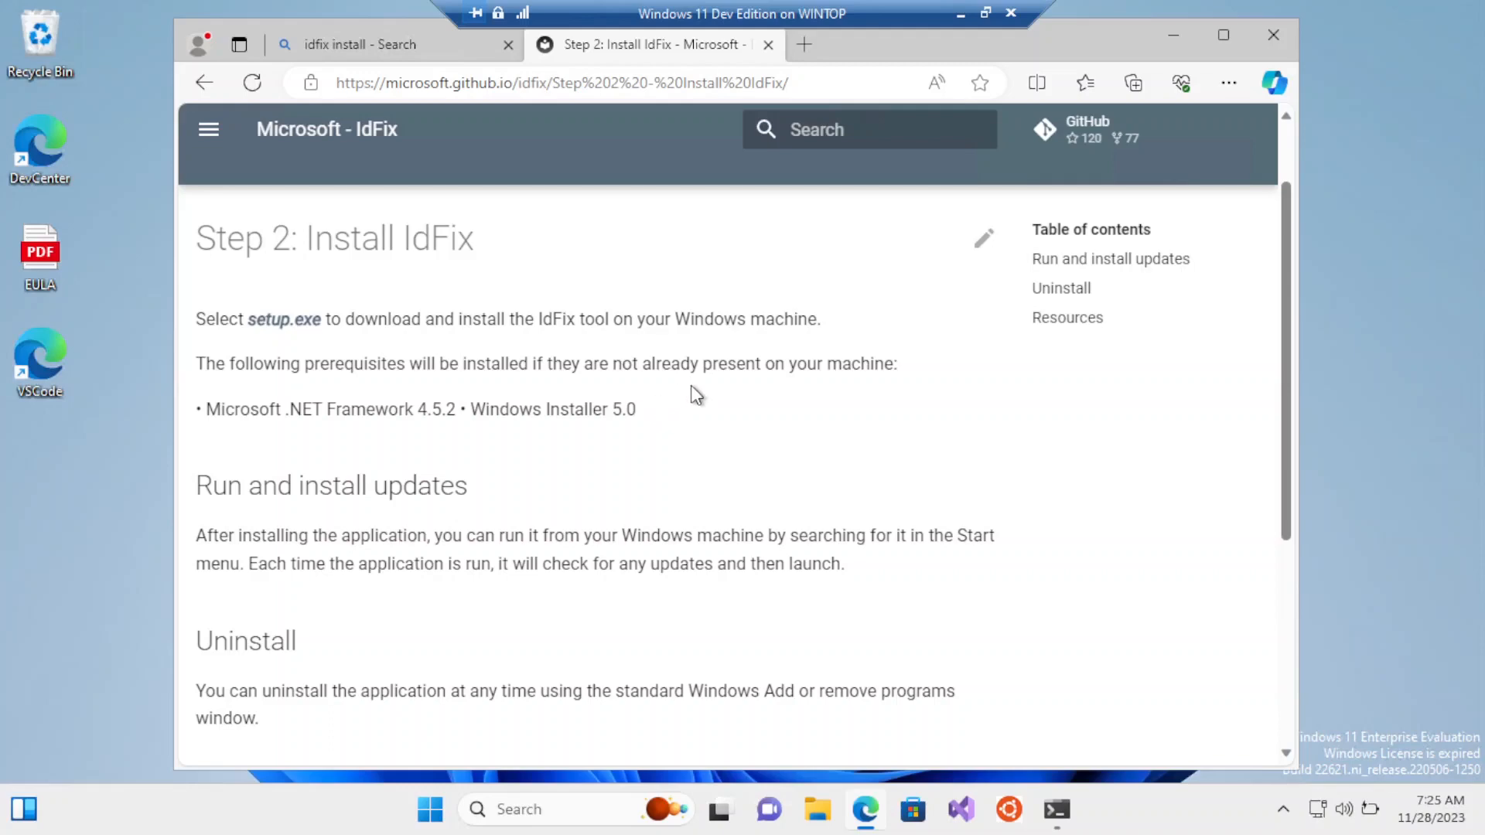
Step: Run the downloaded setup (1) application from the Downloads folder and accept the IdFix privacy statement
left_click(1229, 83)
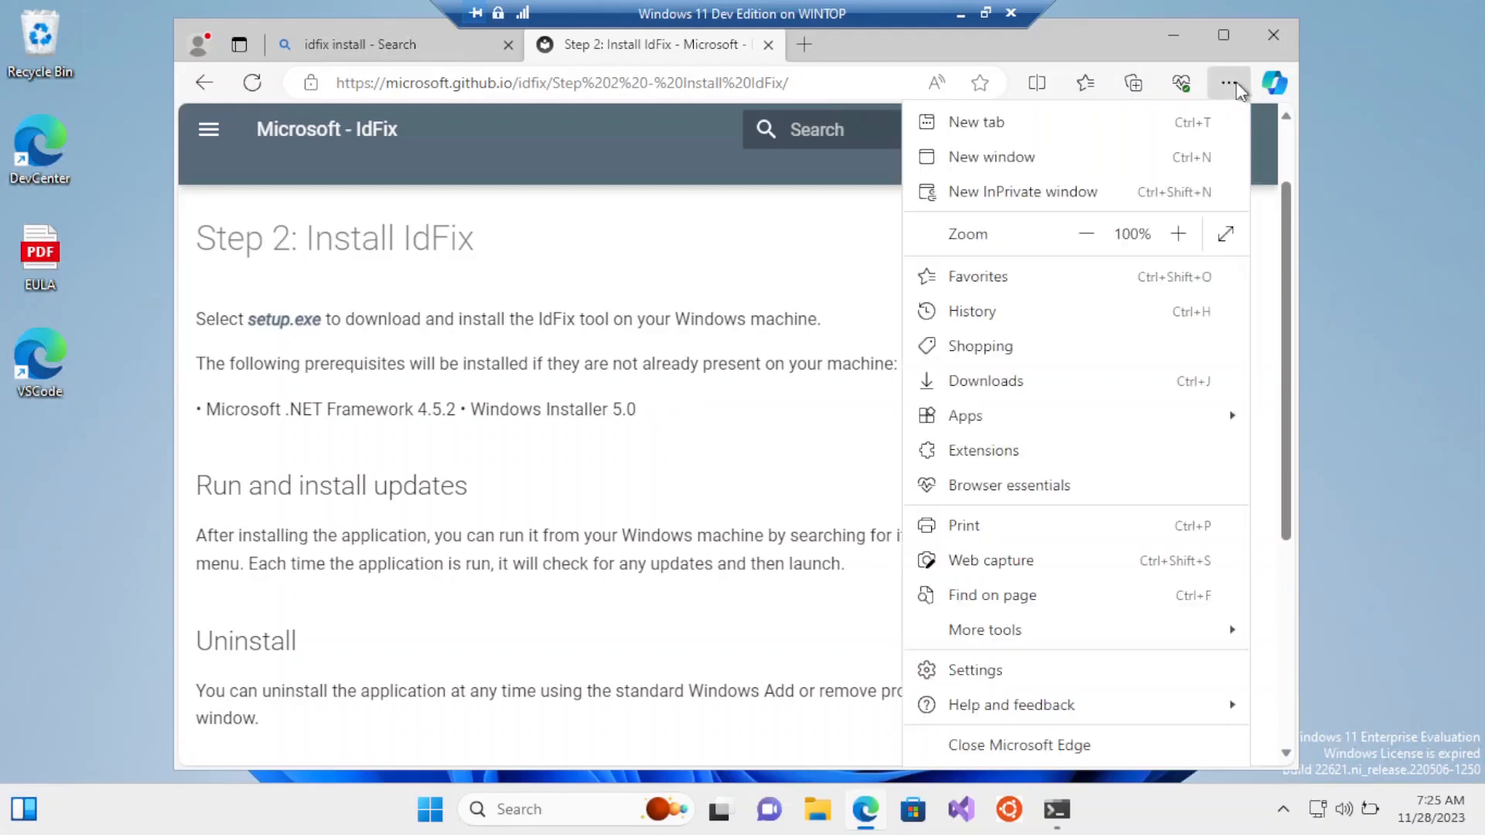
left_click(1099, 61)
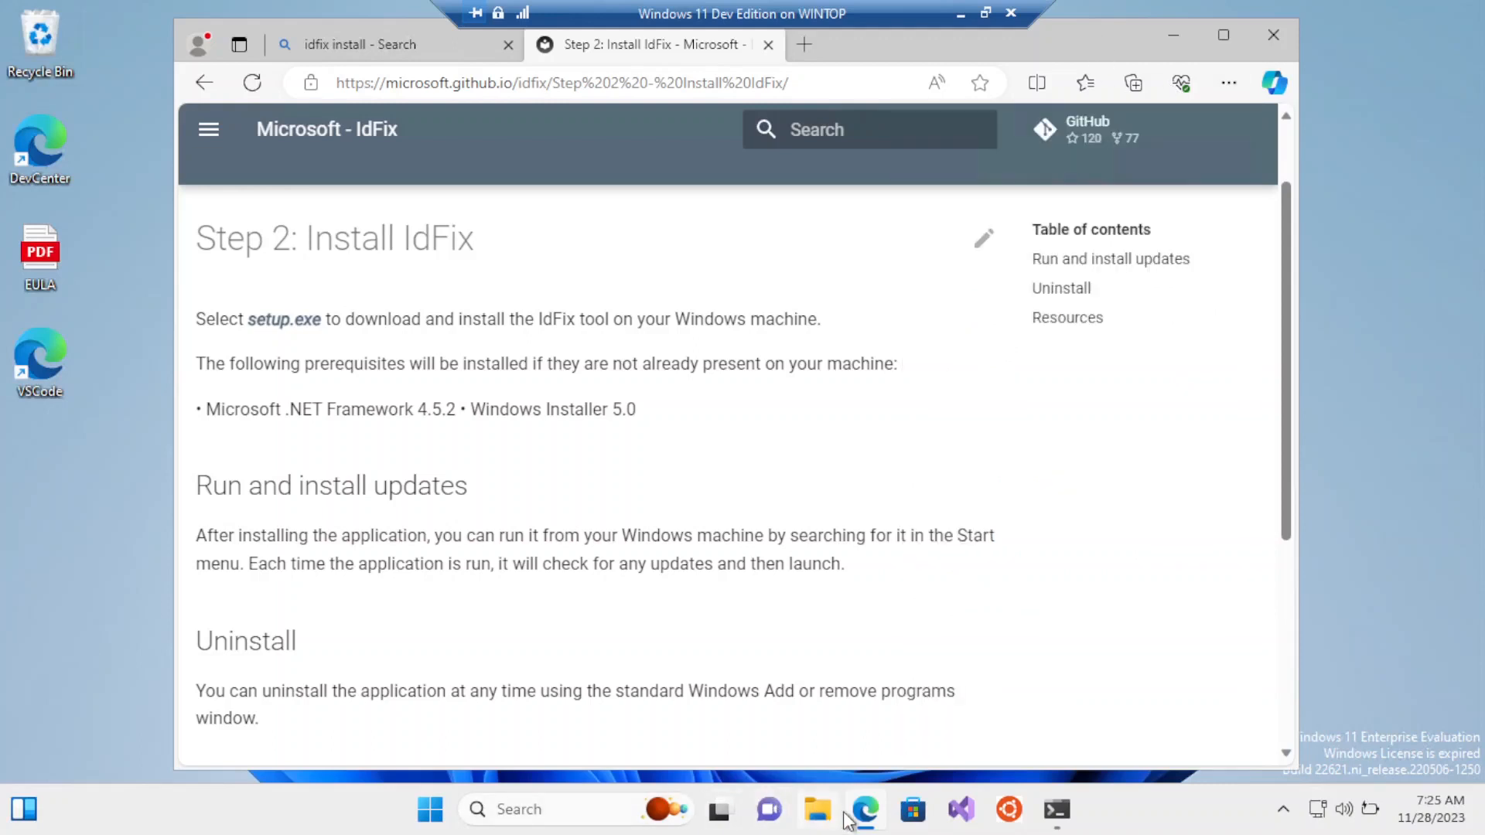
left_click(817, 812)
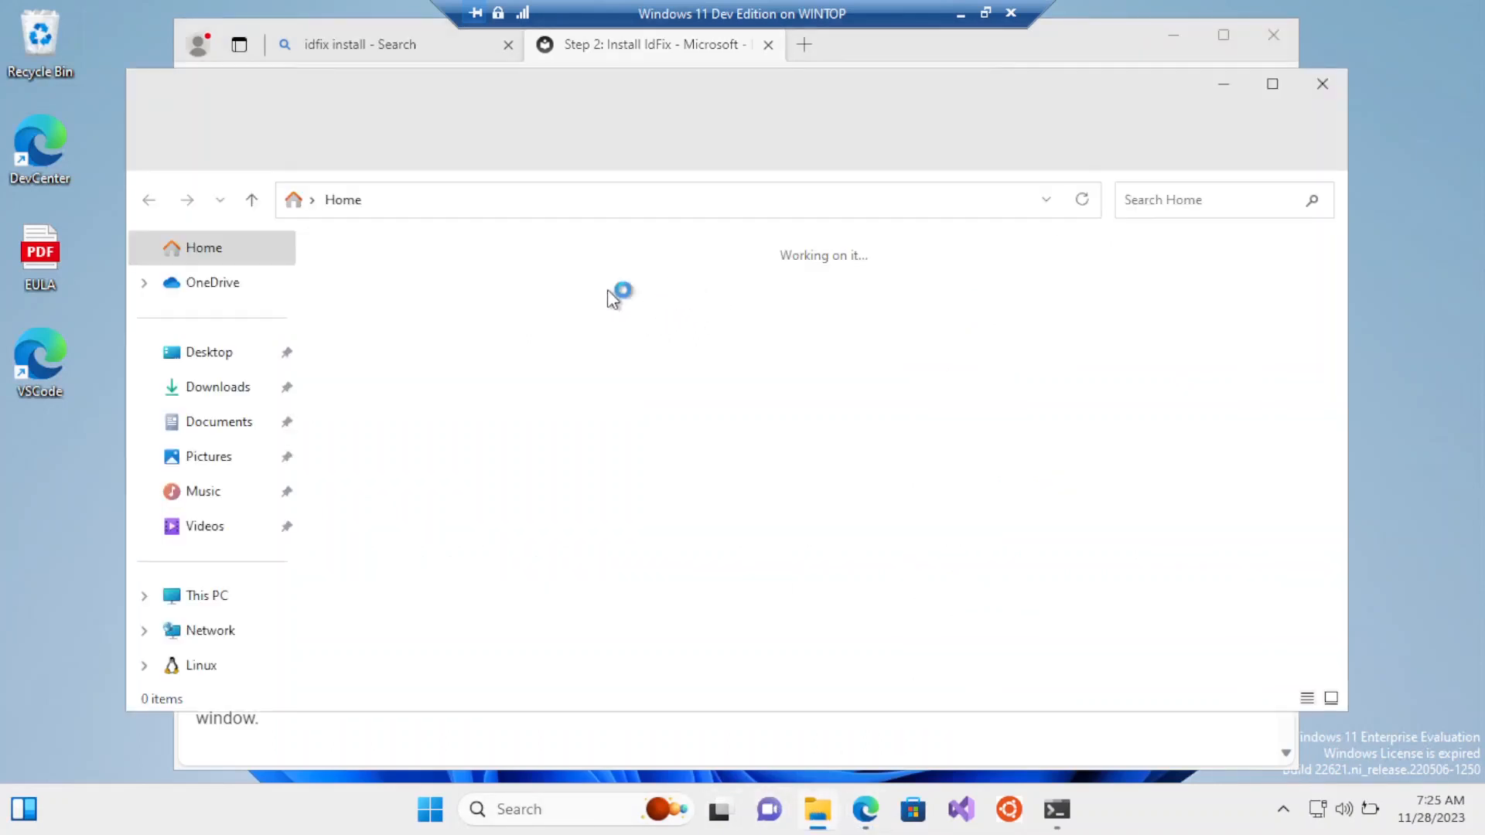
left_click(212, 393)
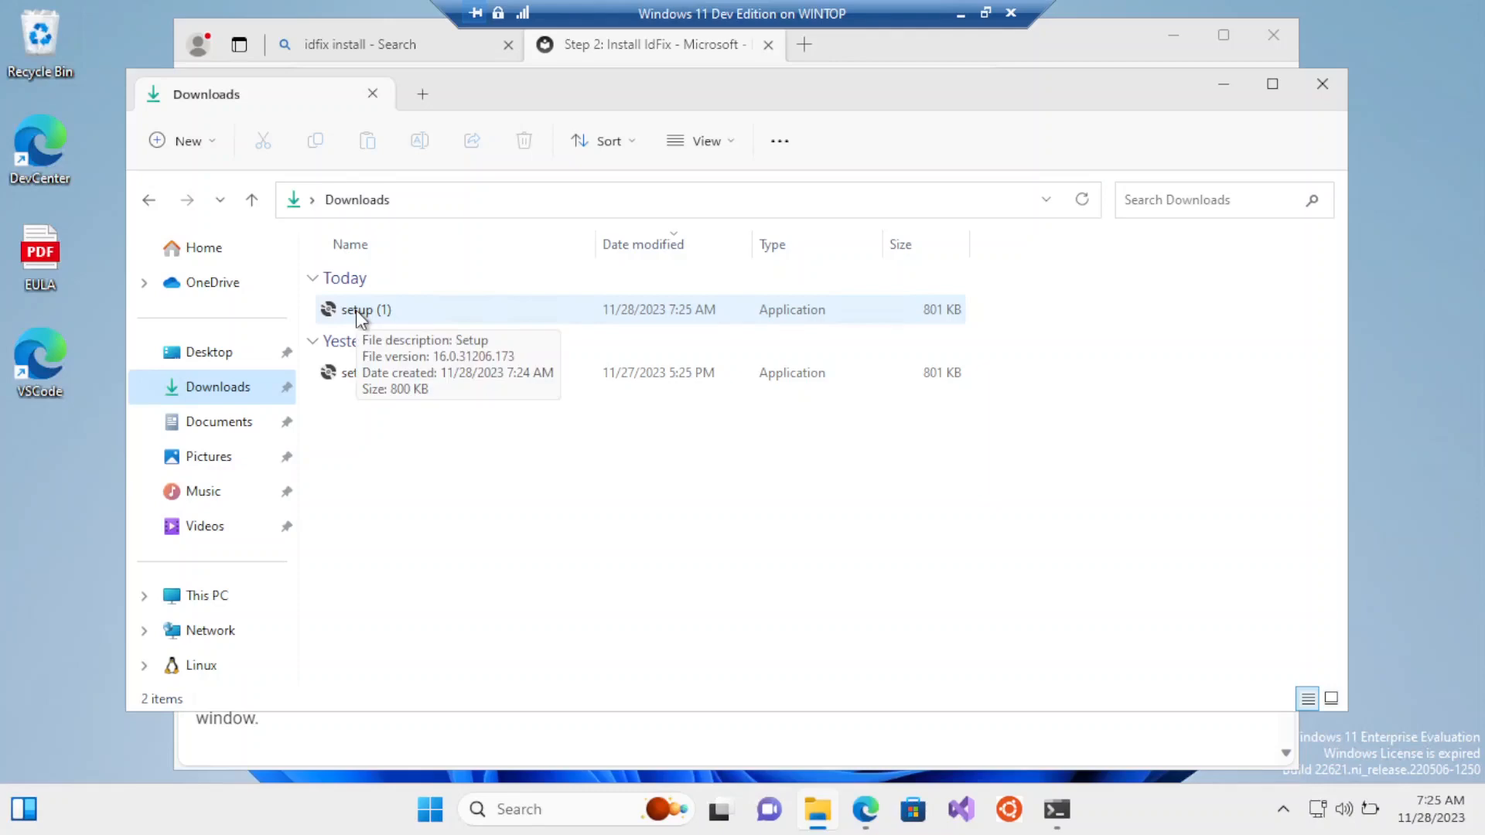
left_click(356, 309)
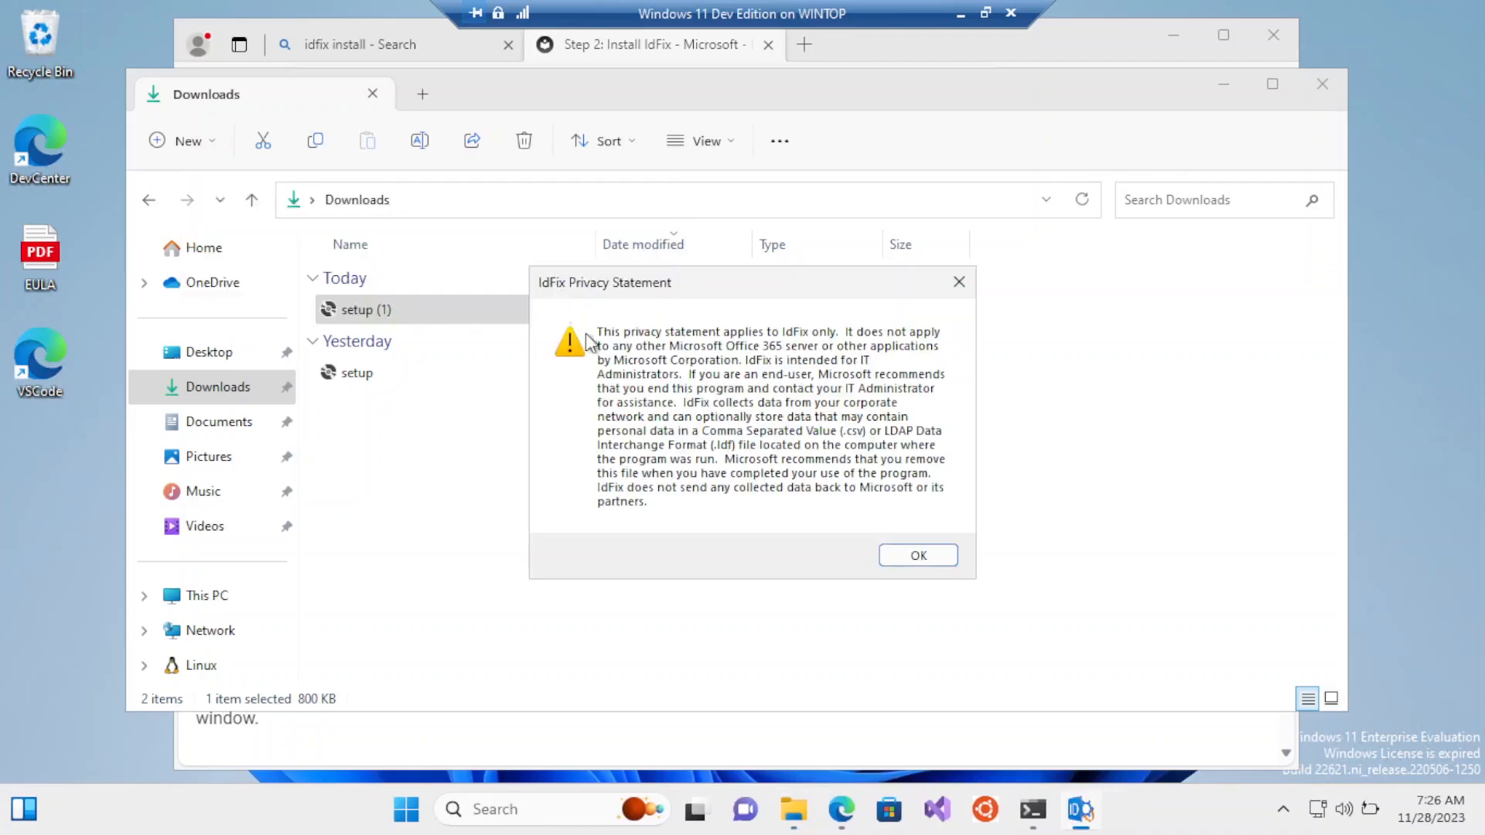
left_click(903, 556)
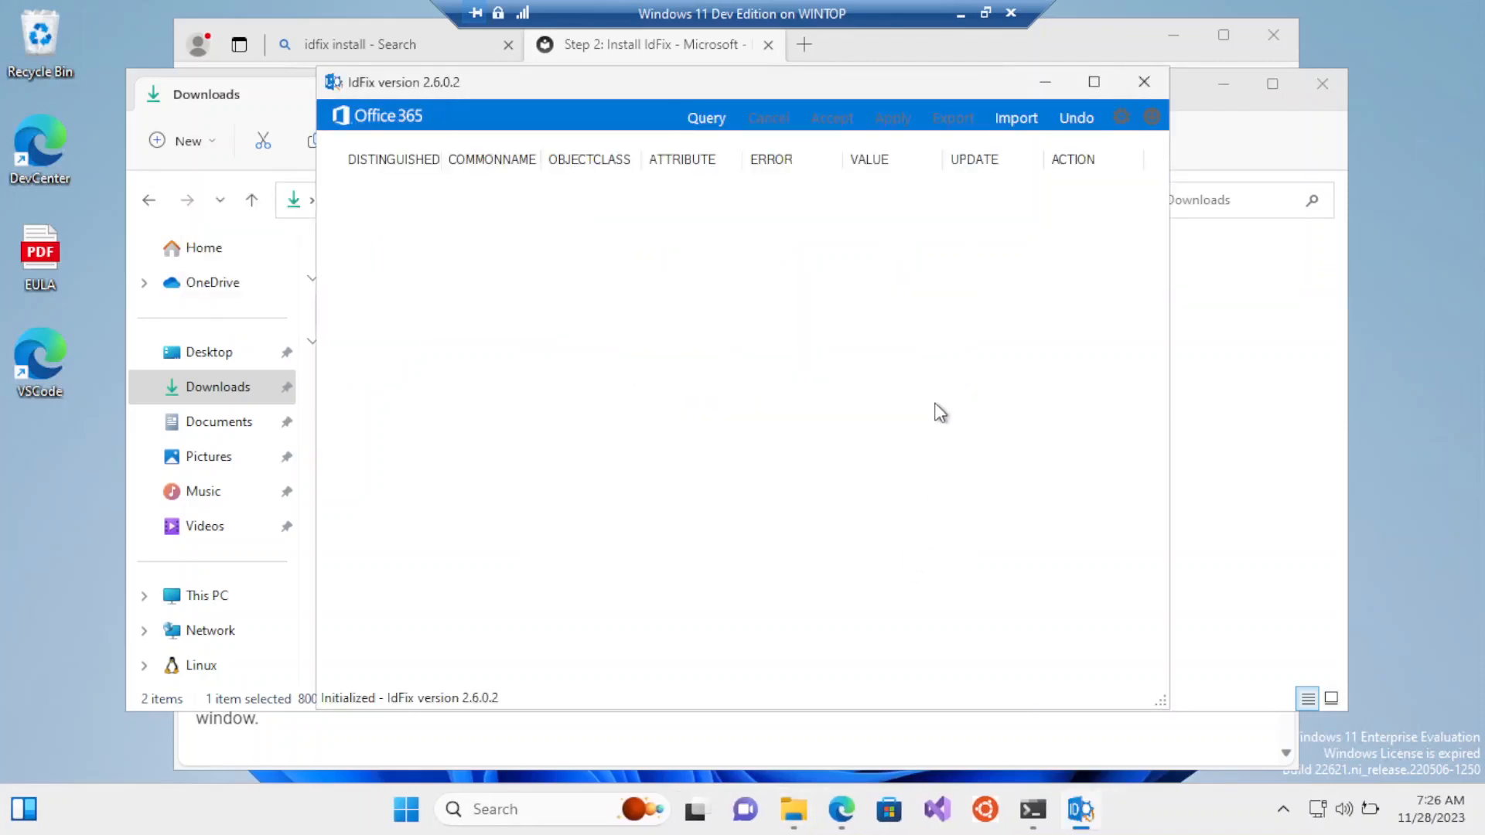
Step: Clear the windows around IdFix and examine its settings for rules, filter, port, directory and credentials without changing them
left_click(1225, 77)
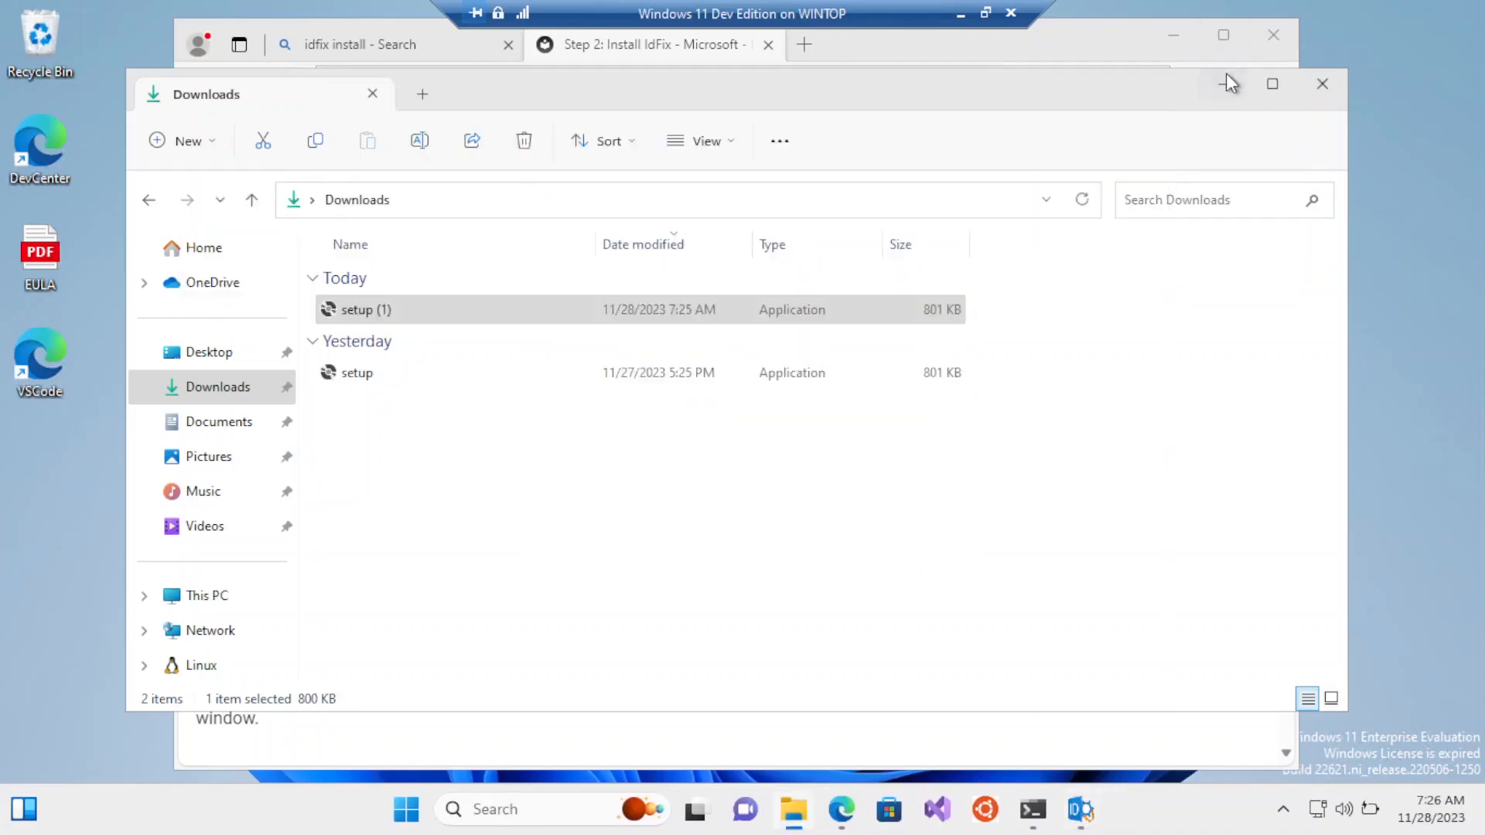
left_click(1174, 31)
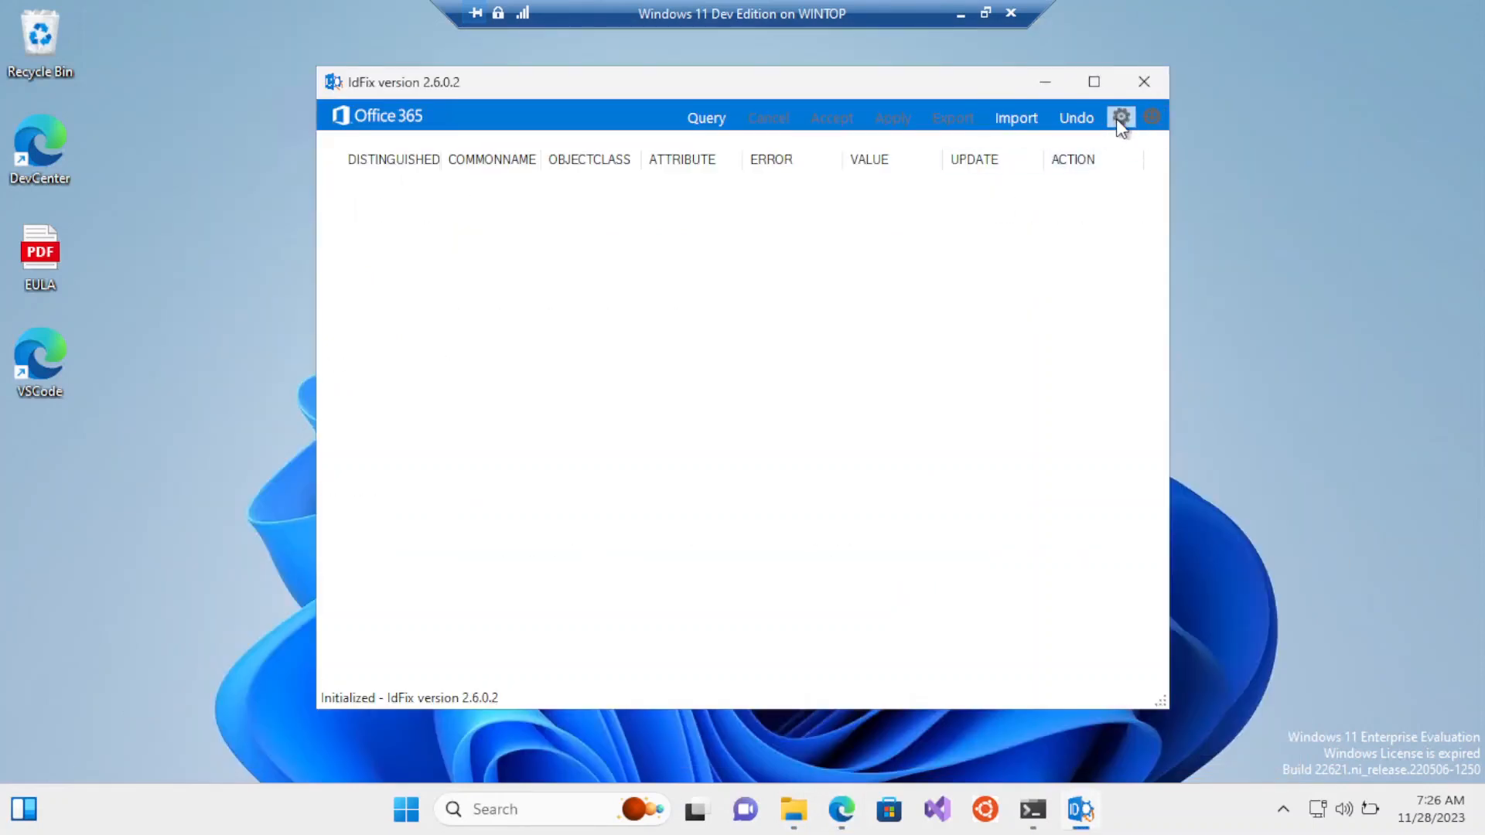
left_click(1121, 116)
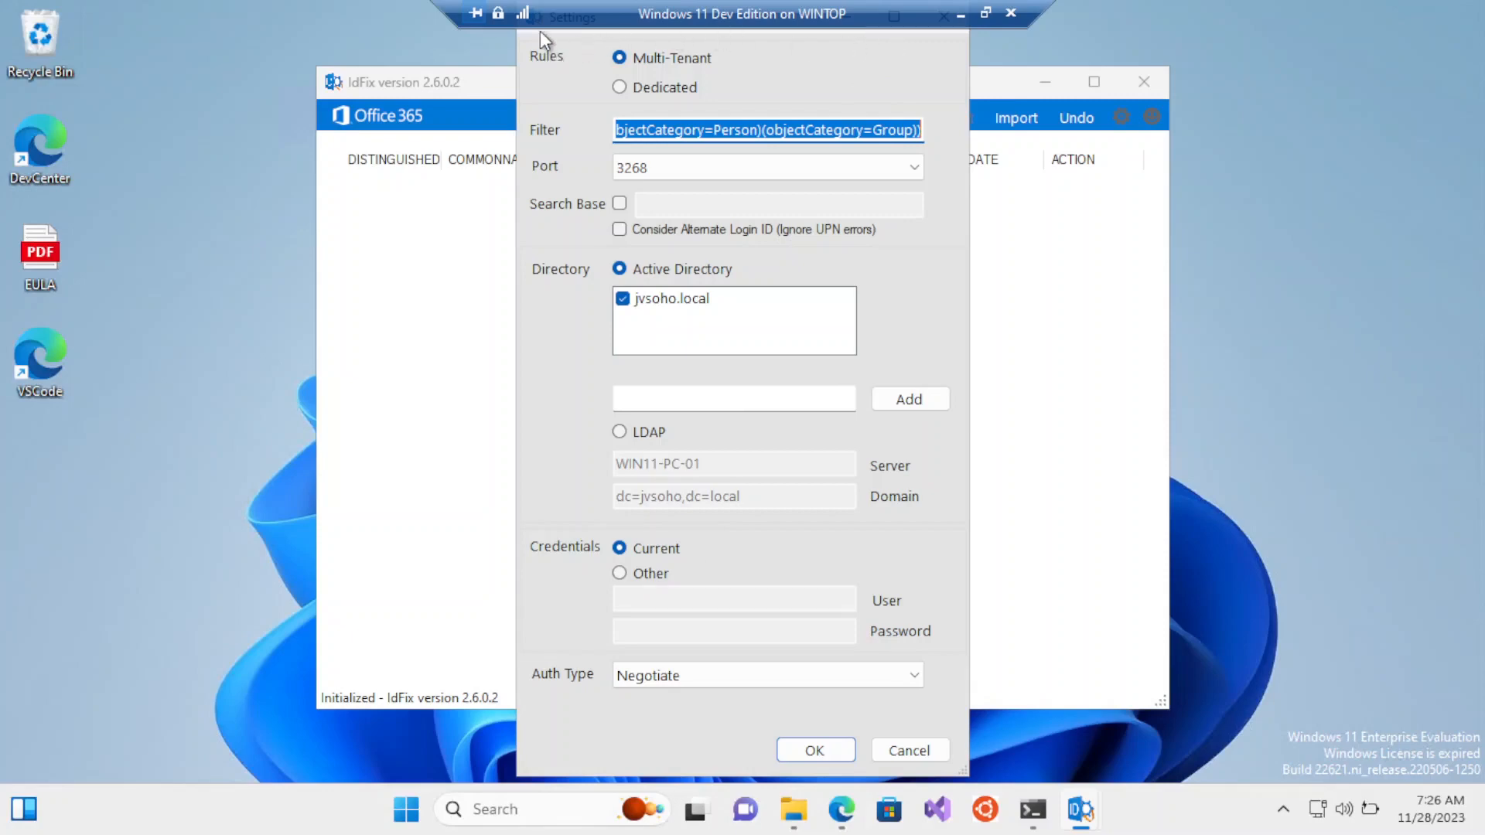
left_click_drag(540, 30, 684, 132)
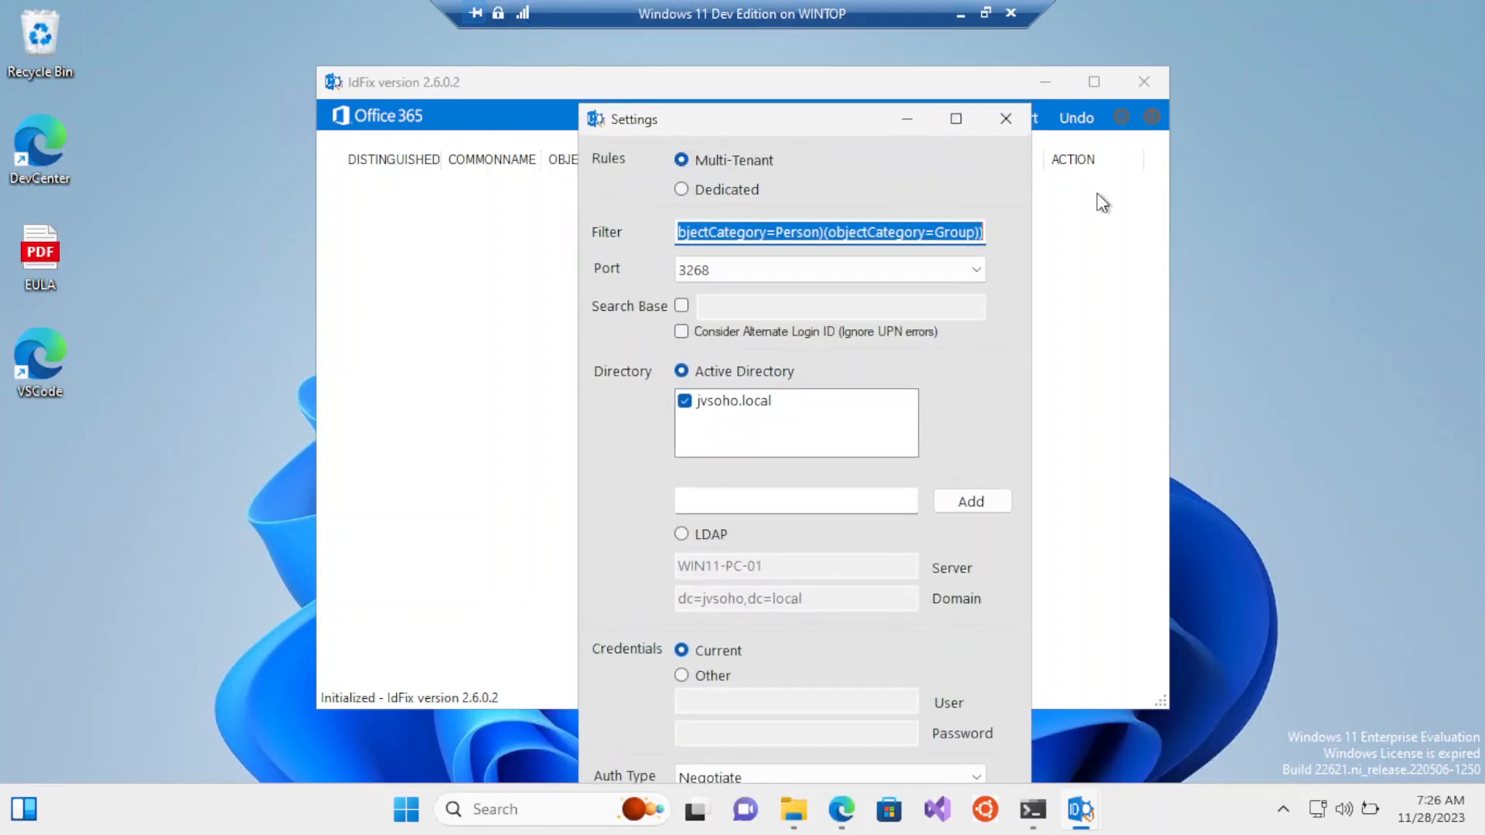
left_click(1011, 116)
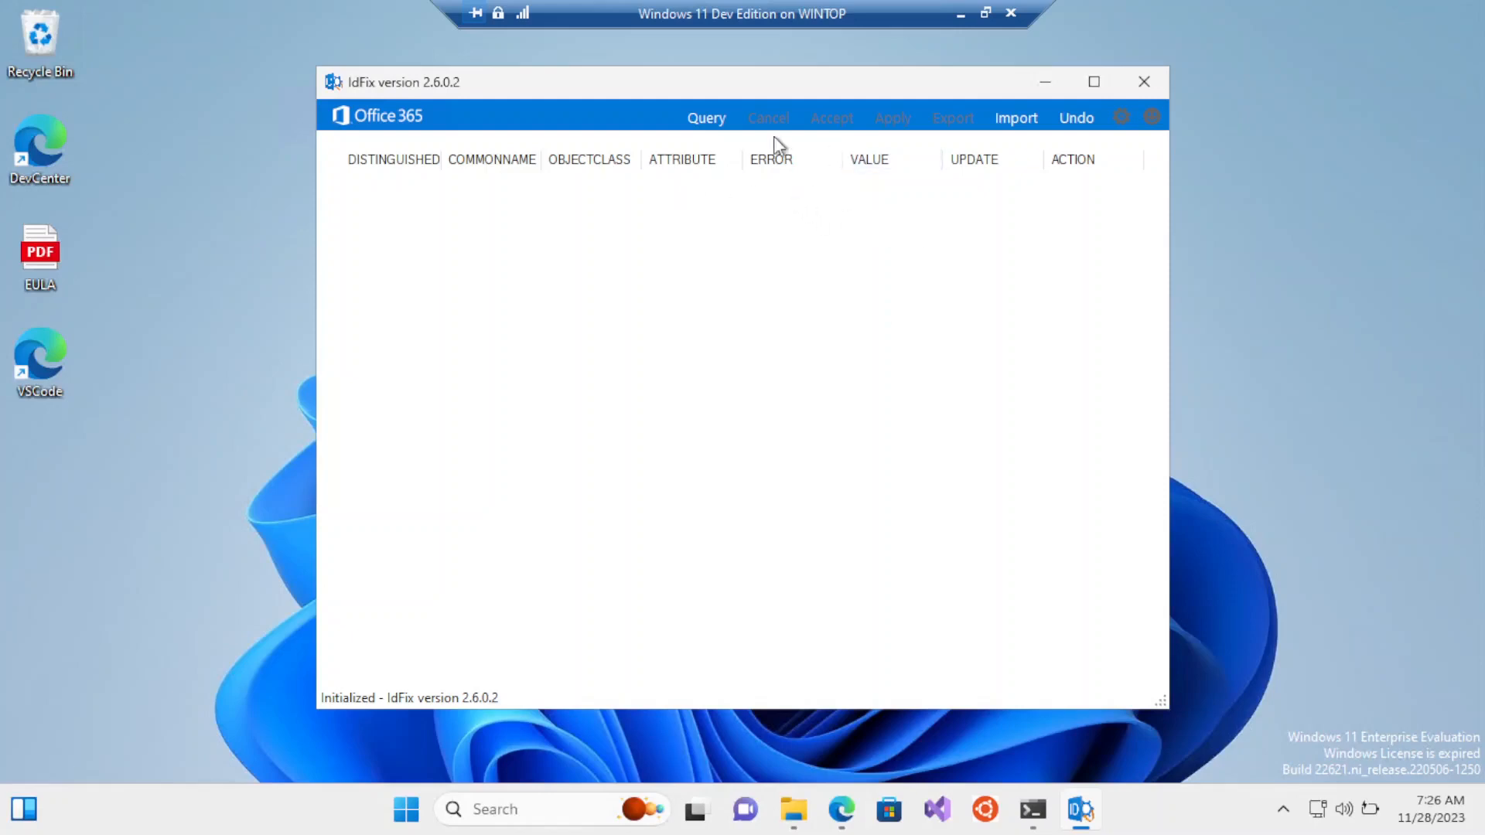
Step: Query the directory for errors in IdFix, continue past the schema warning, and maximize the results window
left_click(704, 120)
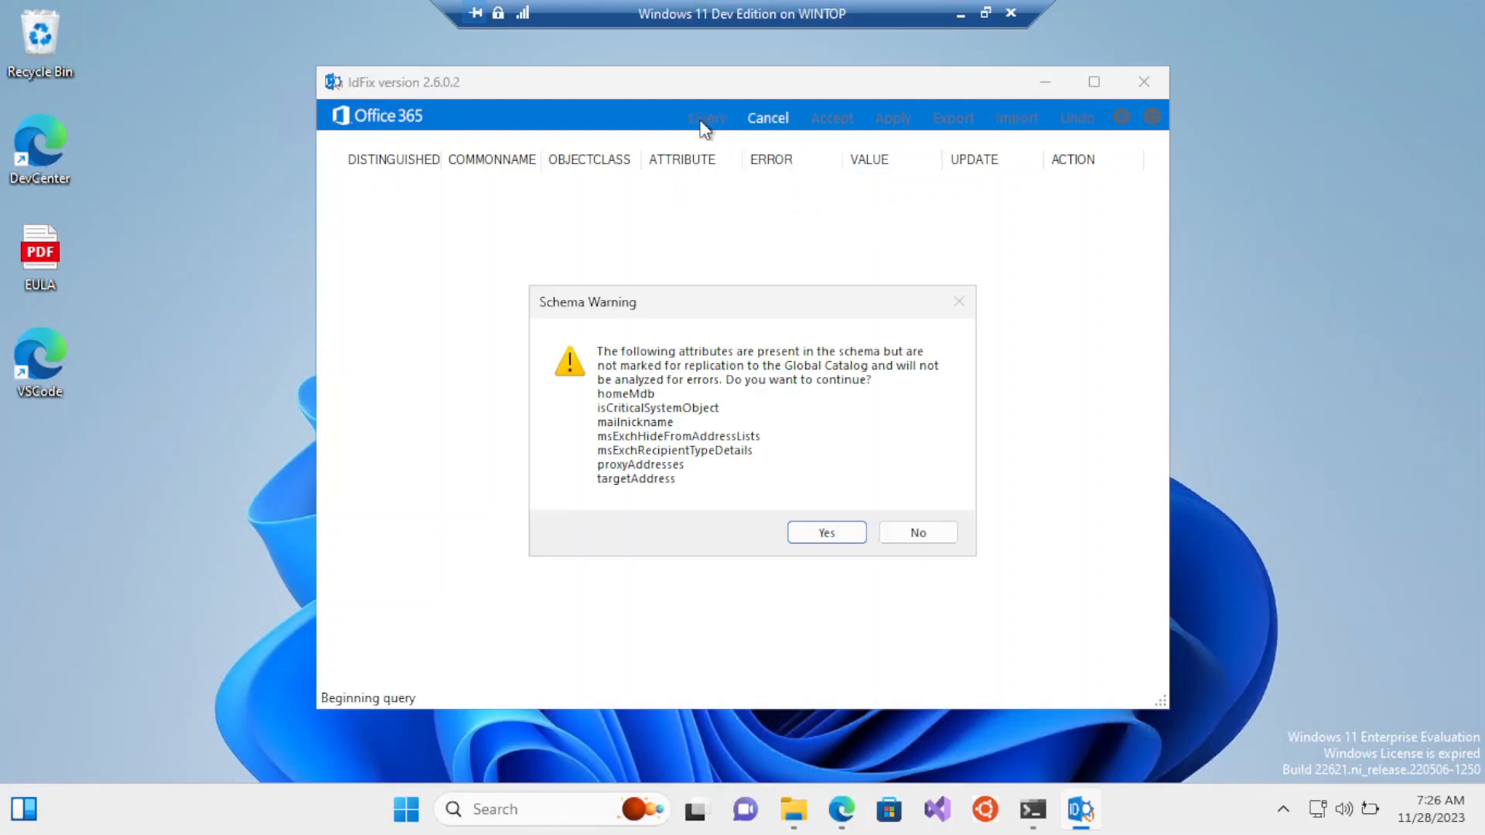
left_click(833, 533)
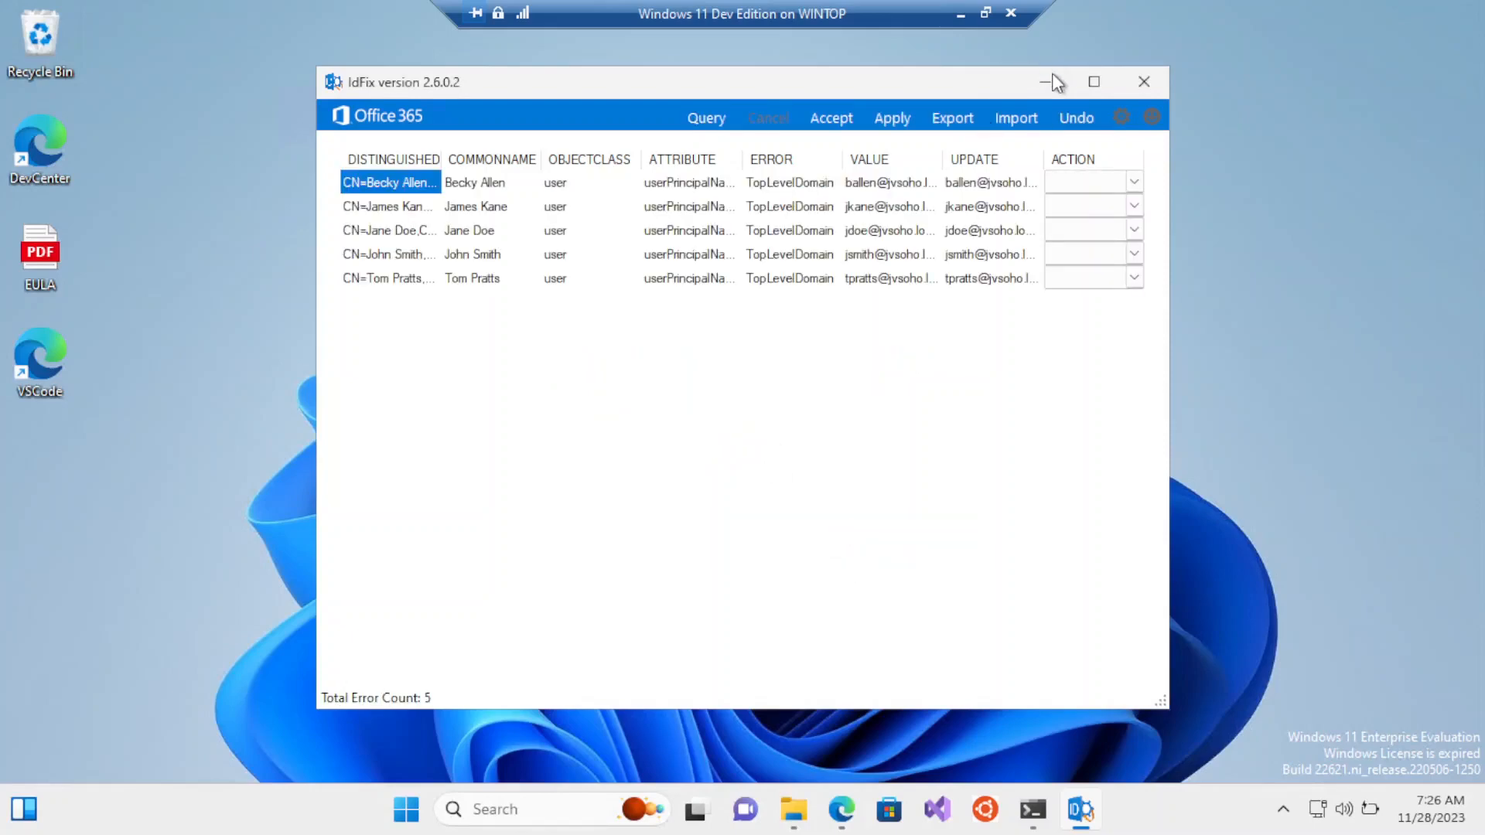
left_click(1092, 83)
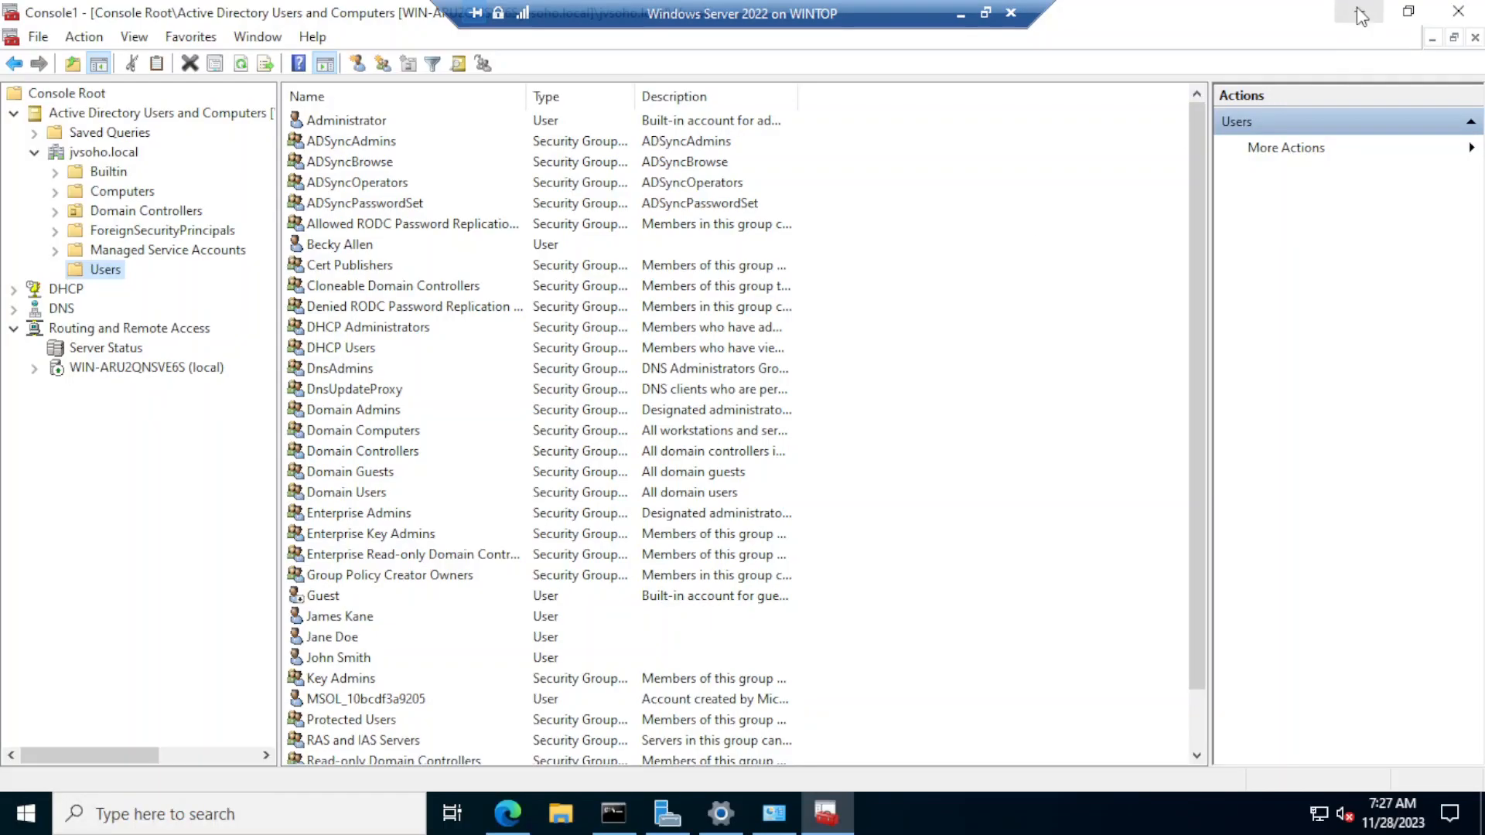
Step: On the Windows Server 2022 virtual machine, open the Azure AD Connect V2 download page from the Bing results and view its download section
left_click(1361, 15)
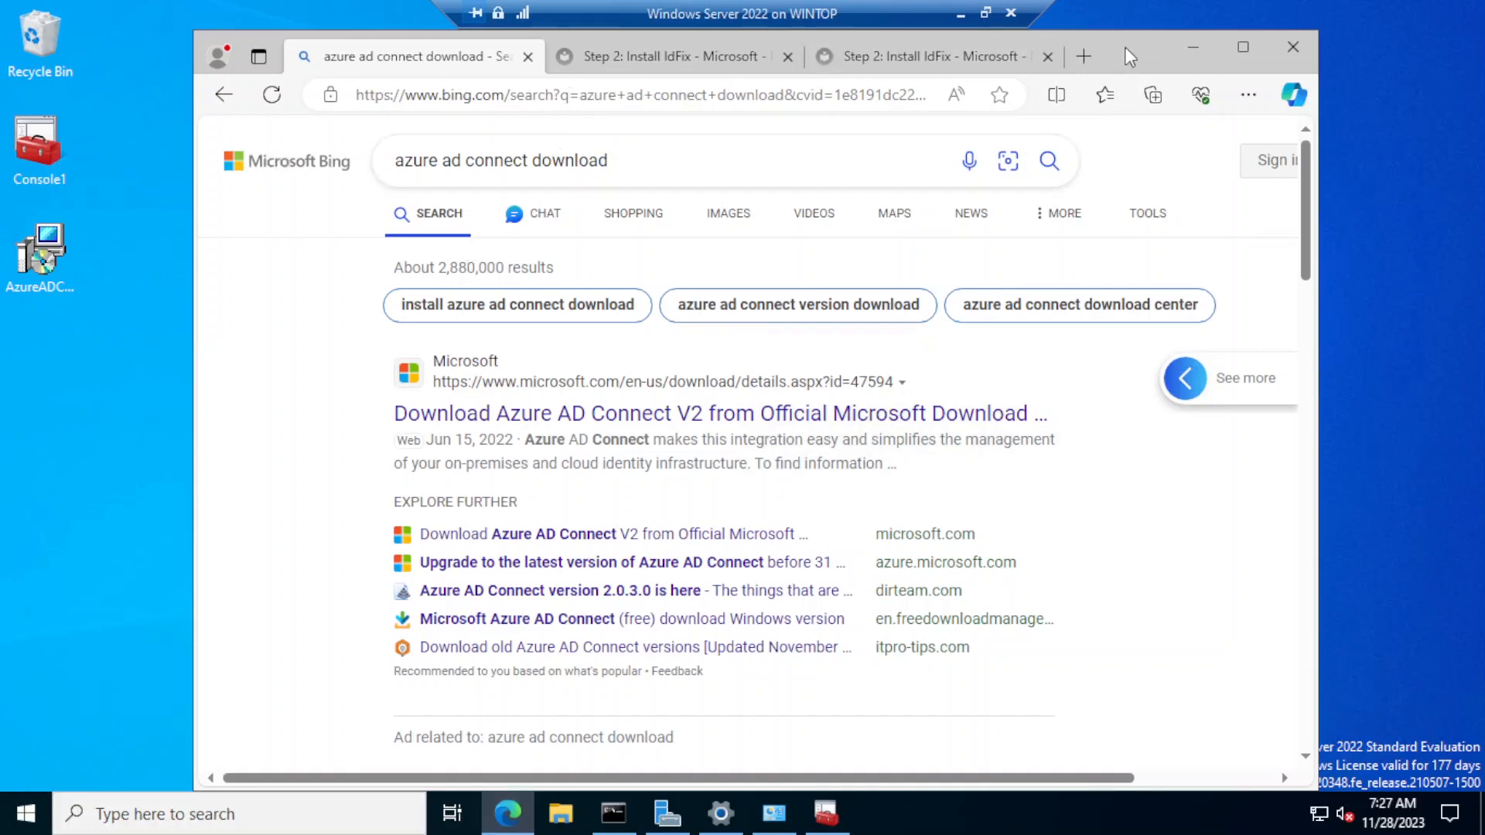
left_click_drag(1126, 48, 1132, 40)
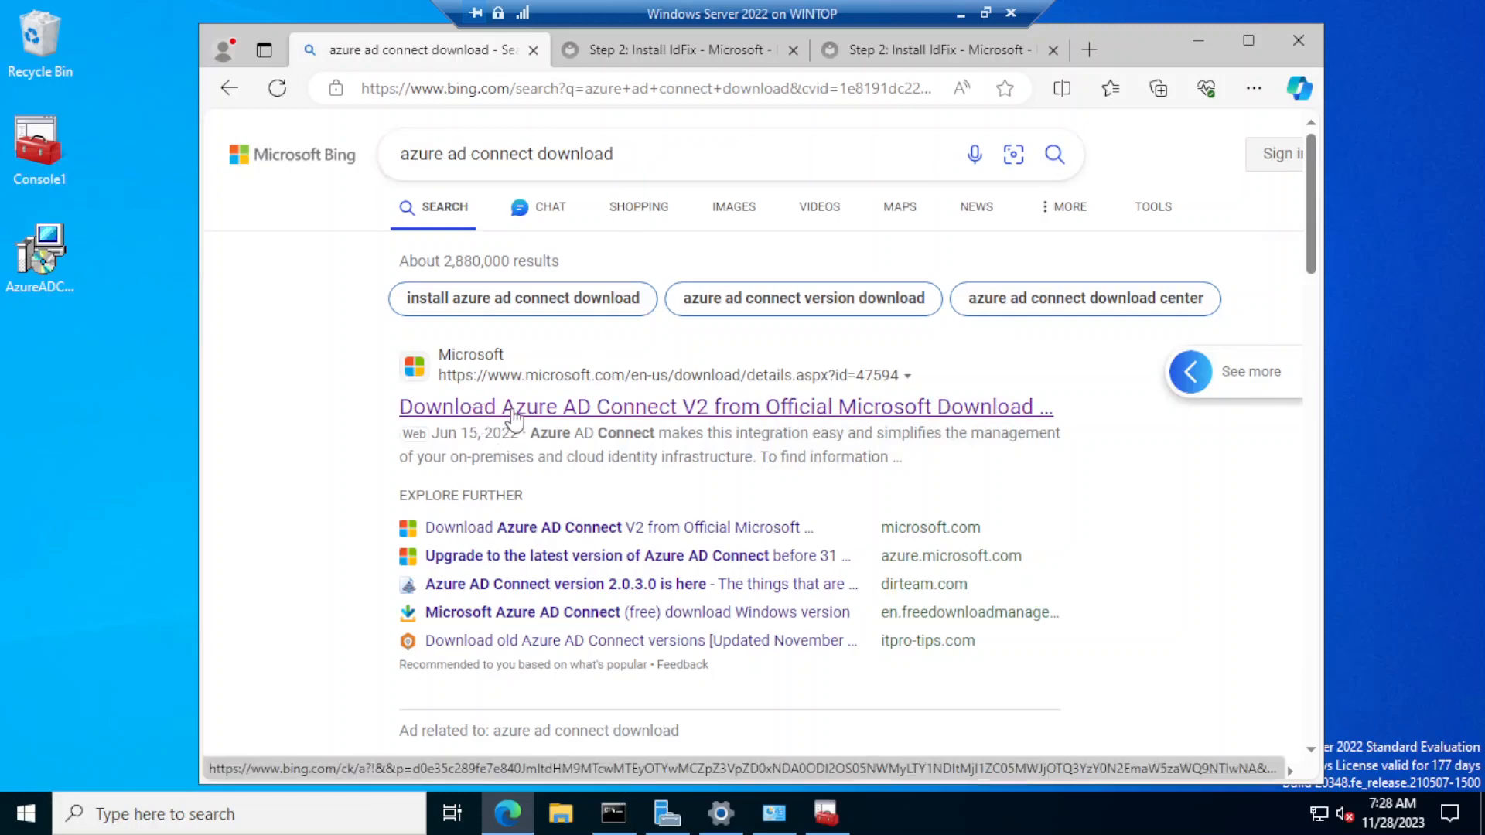
left_click(513, 416)
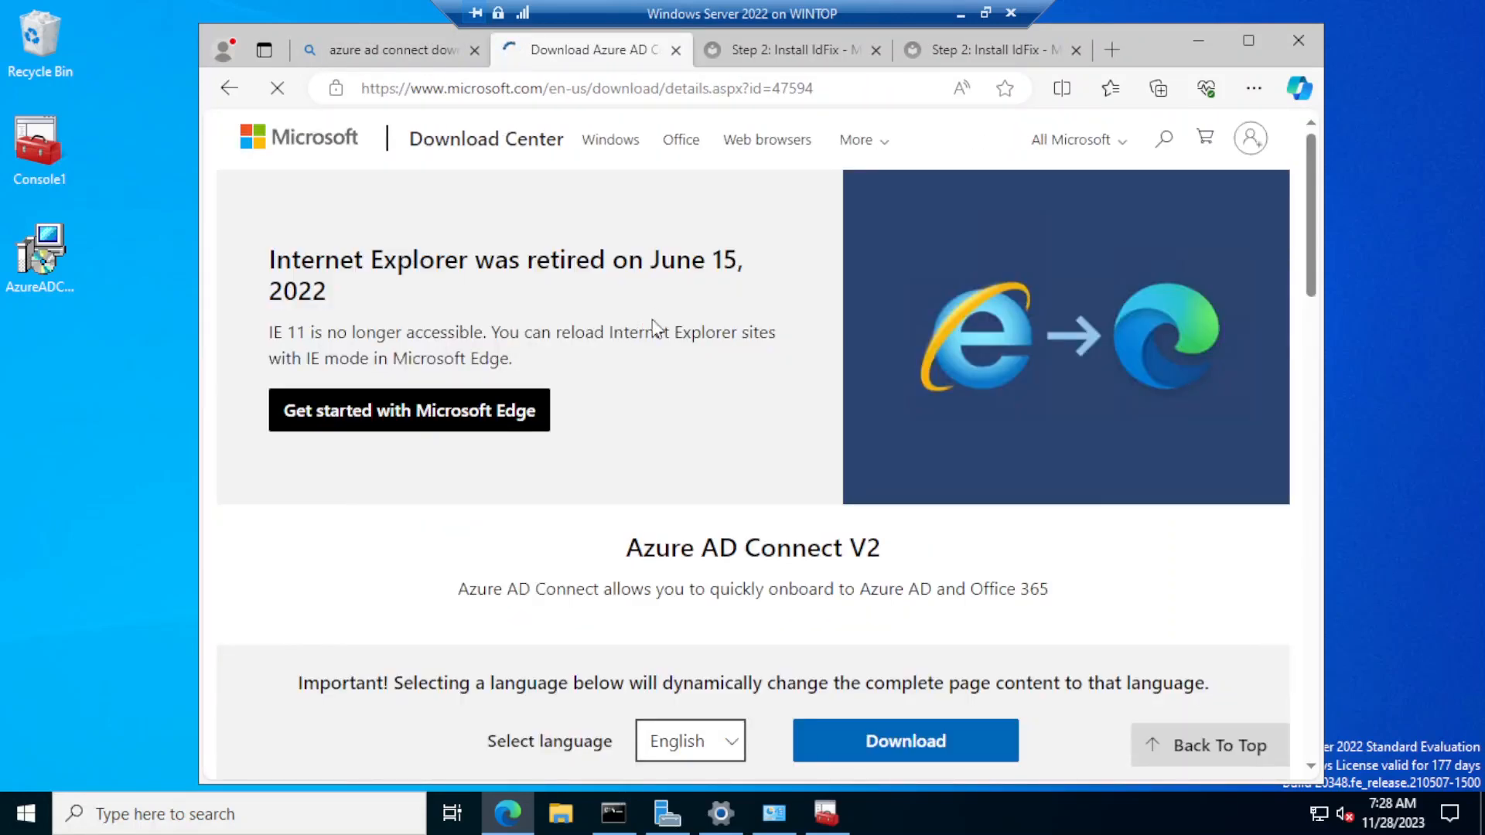
scroll(655, 330, "down", 3)
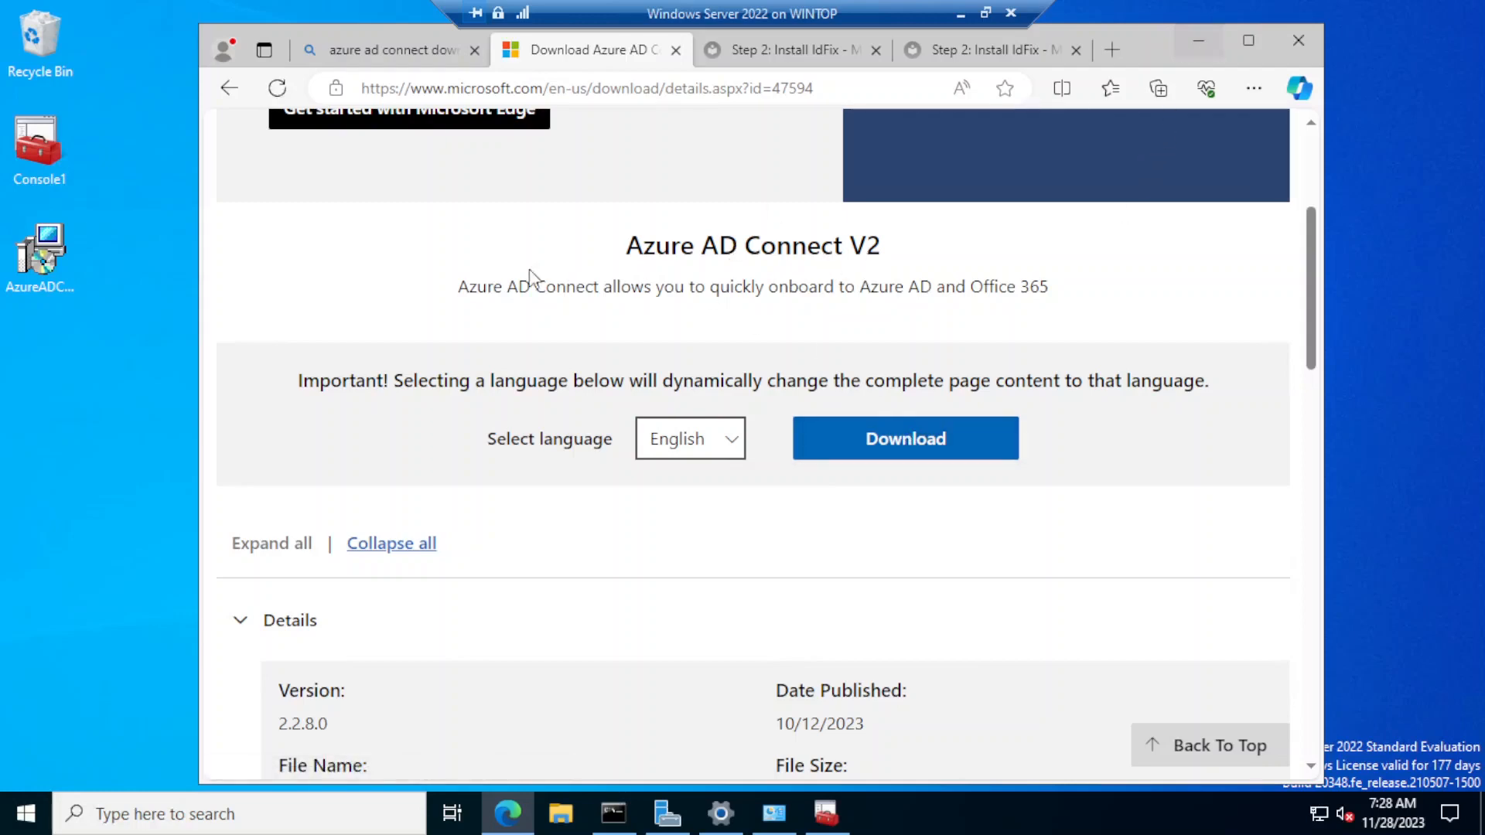
Step: Launch the AzureADConnect installer from the server desktop and agree to the license terms and privacy notice
left_click(62, 248)
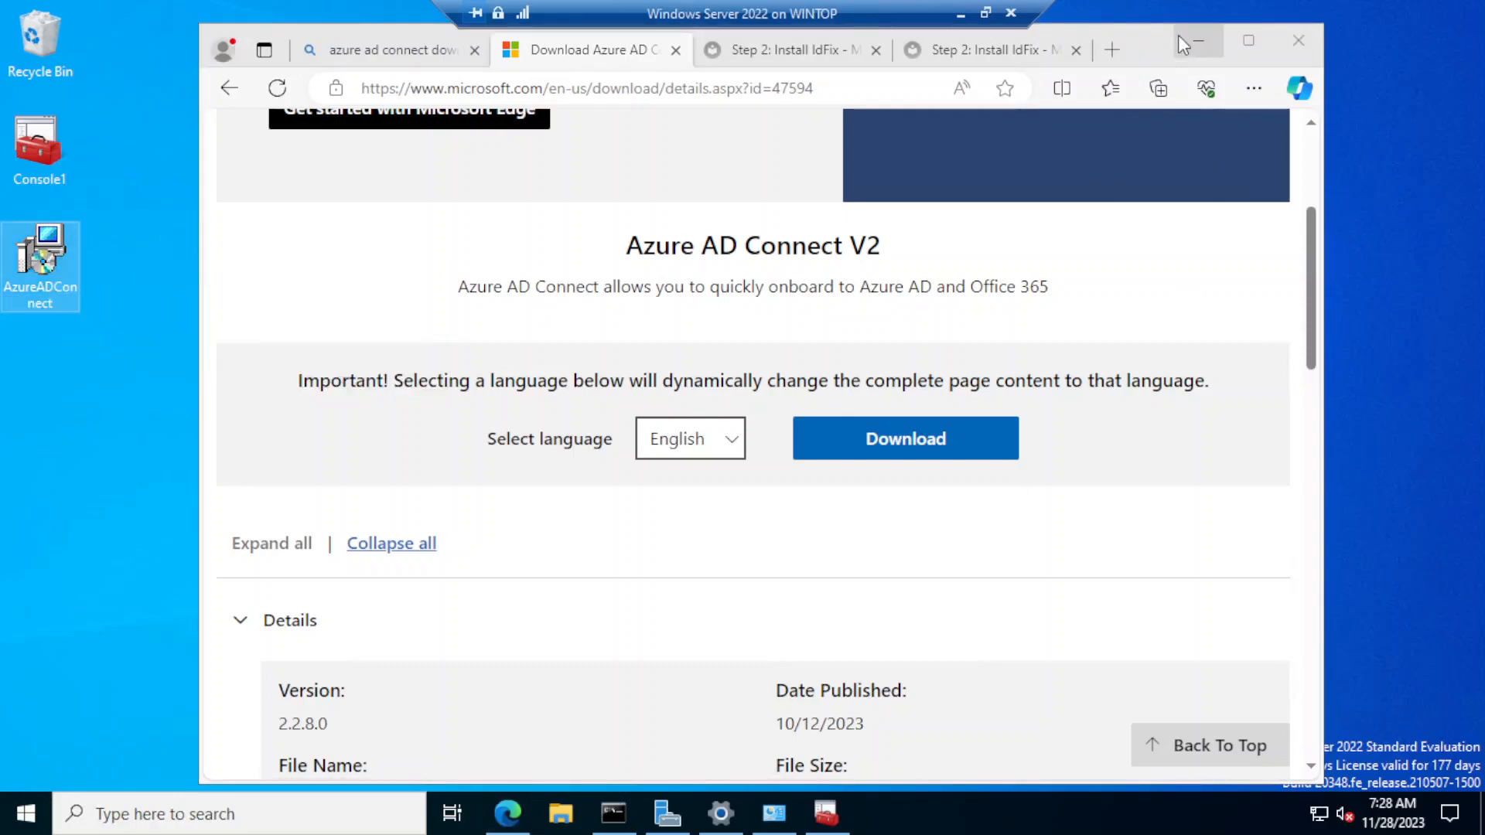
left_click(1197, 40)
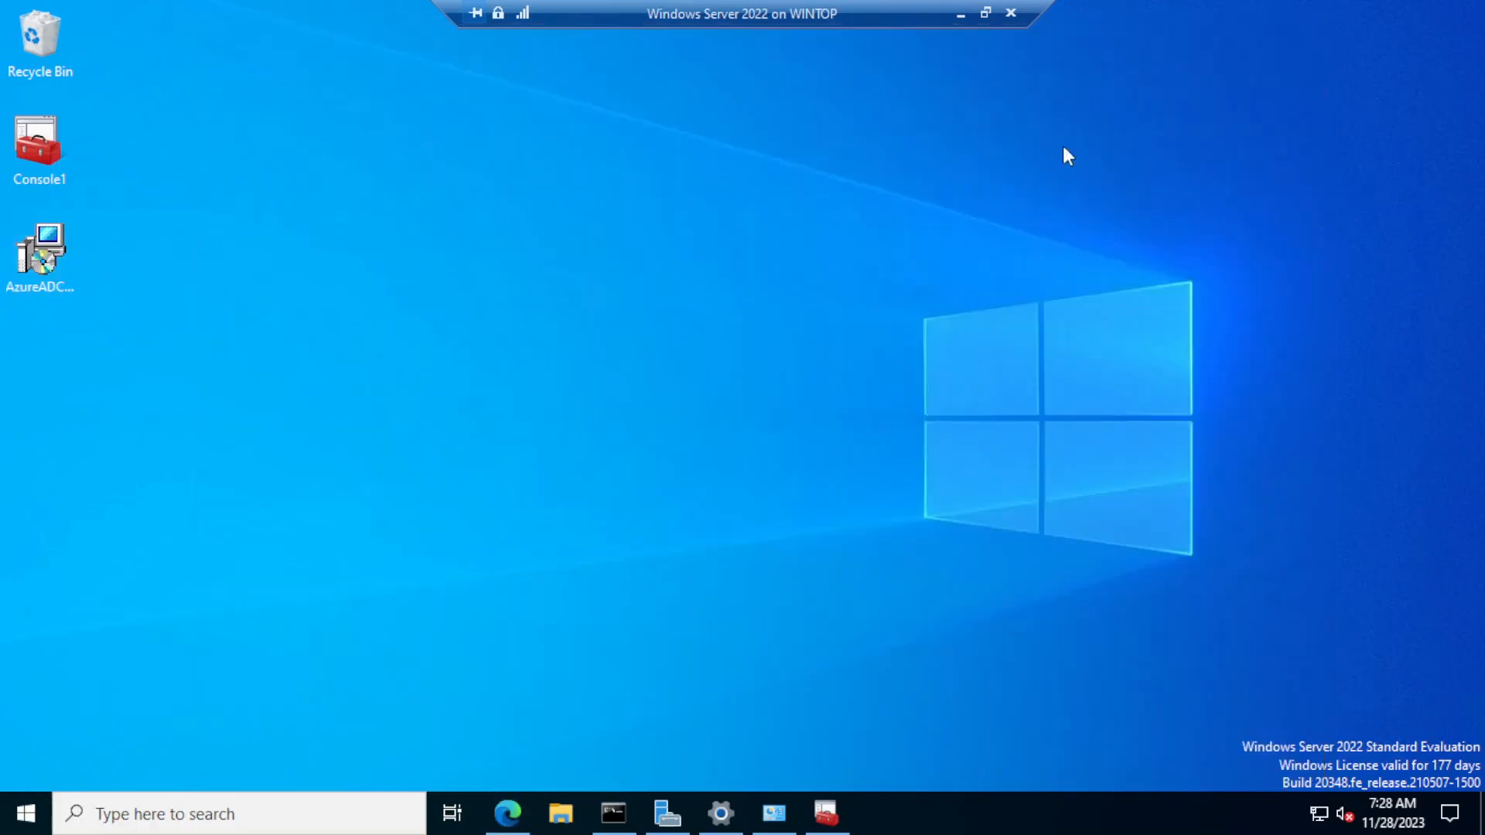
double_click(46, 250)
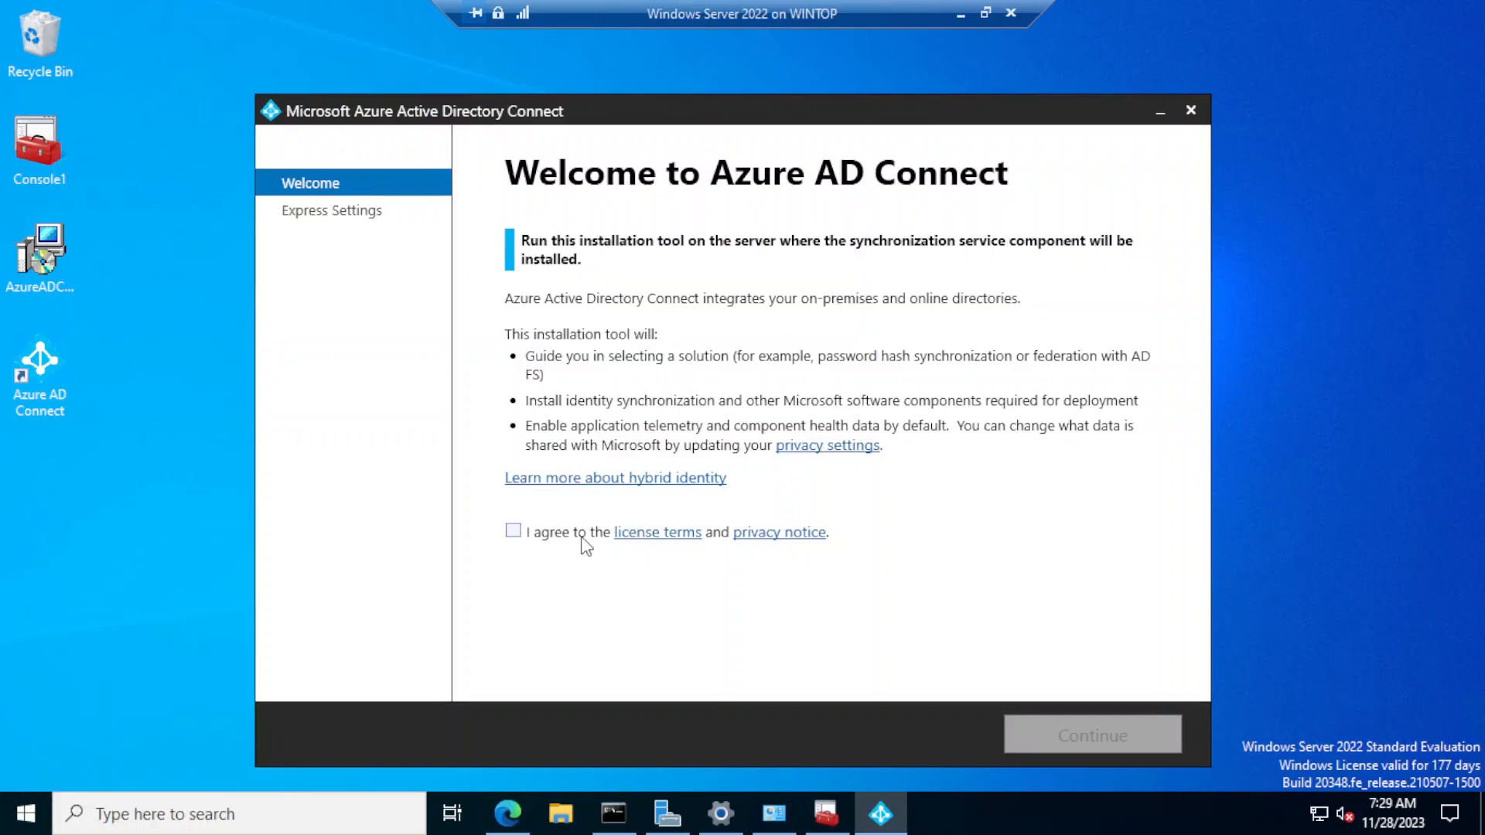
left_click(514, 532)
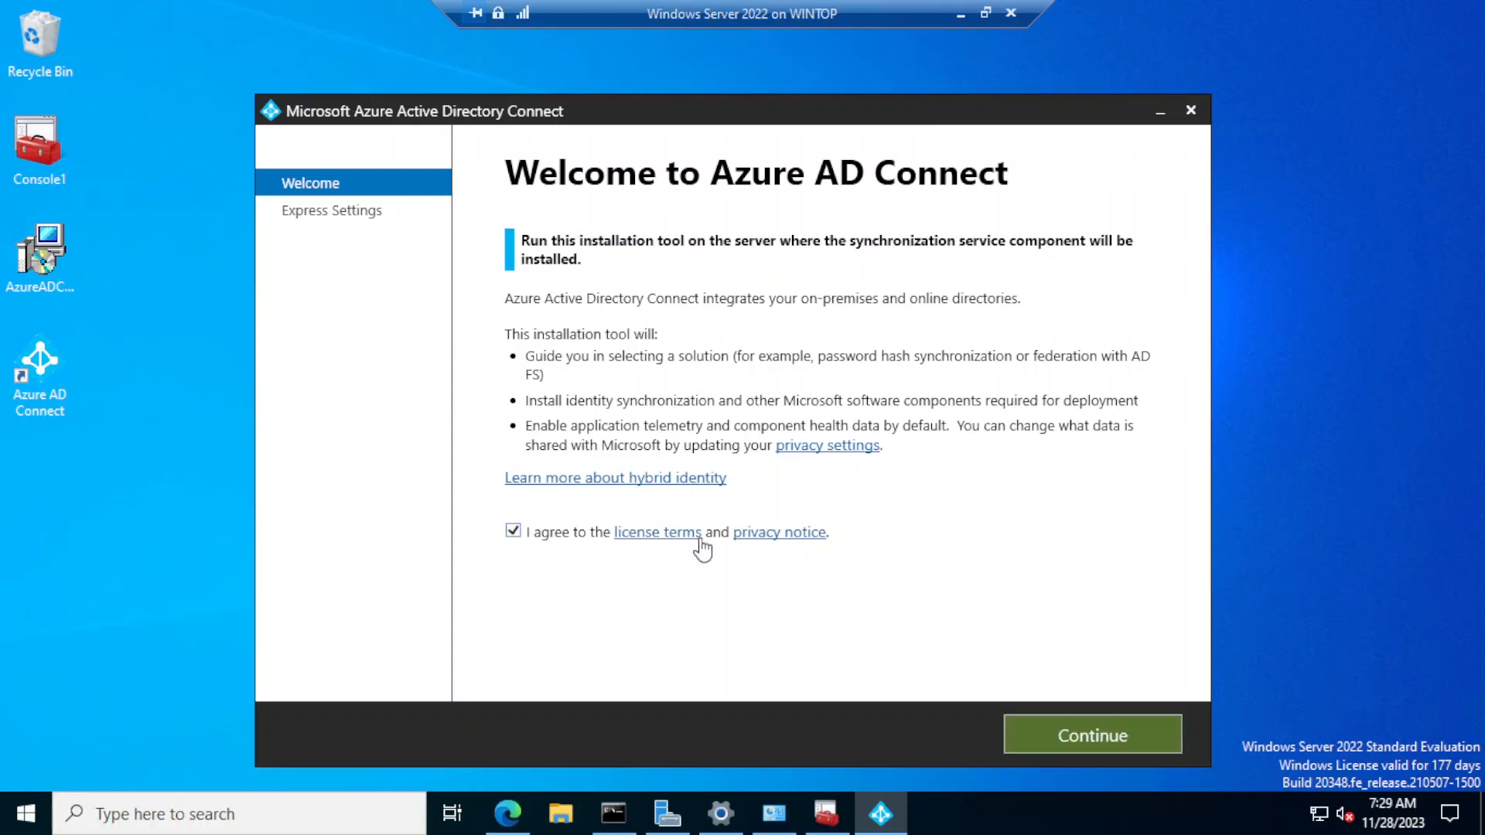
Step: Continue the Azure AD Connect wizard to the Express Settings page and shift its window slightly upward
left_click(1079, 735)
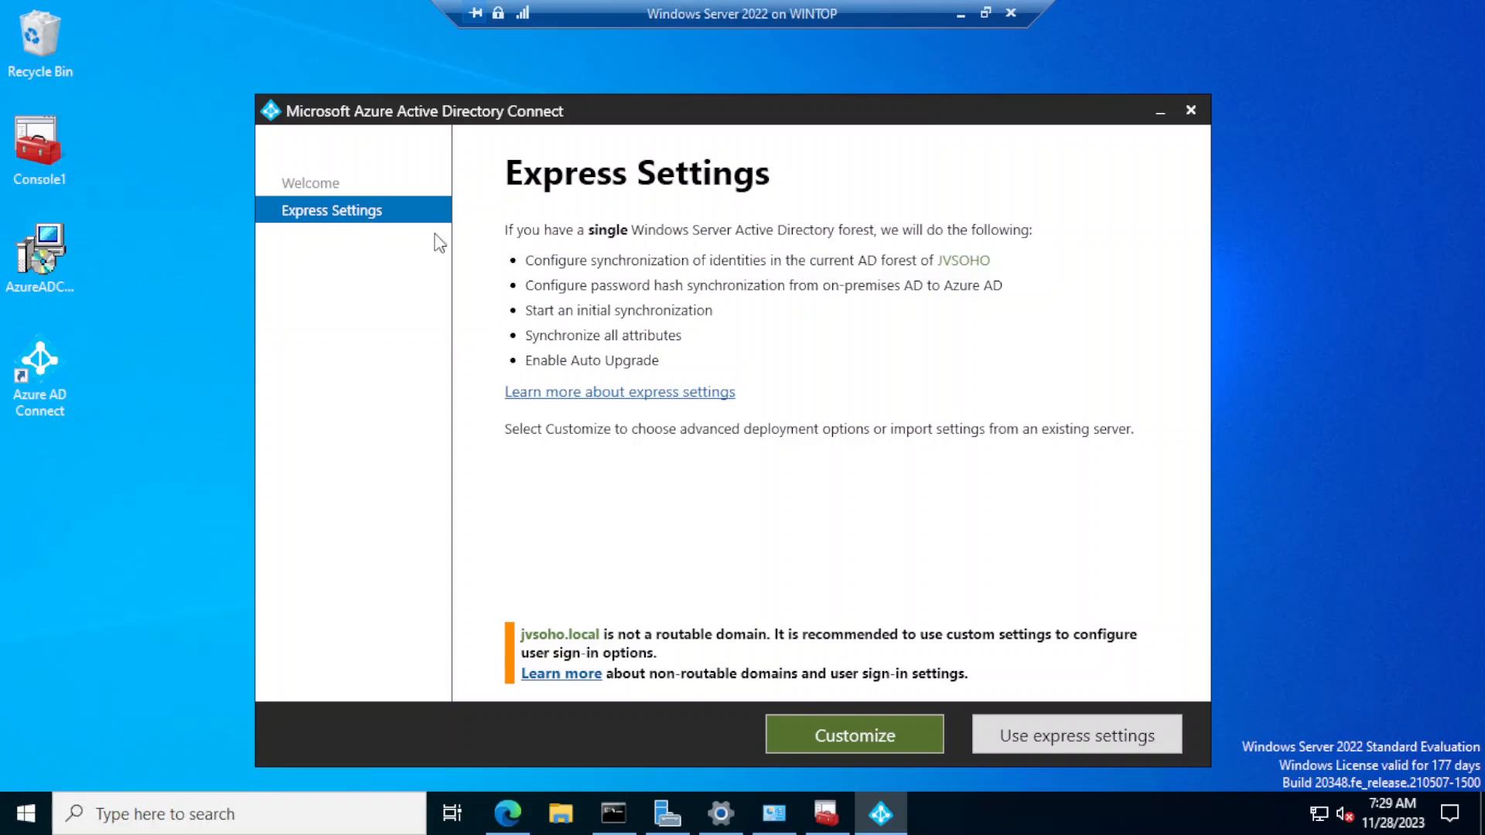
left_click_drag(673, 216, 680, 200)
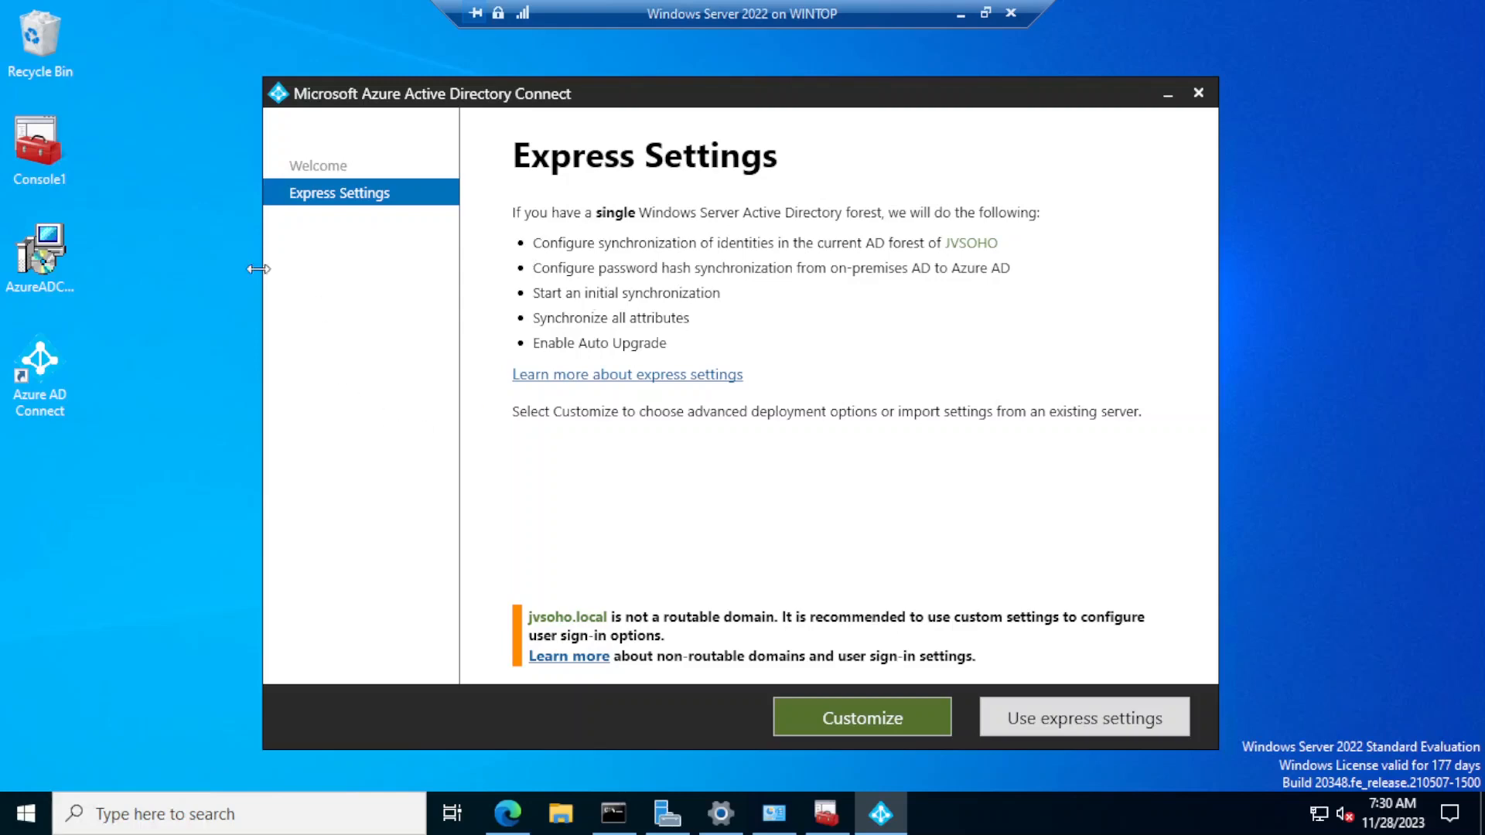
Step: Find and launch Windows PowerShell on the server, maximize its window, and enlarge the console text
left_click(130, 819)
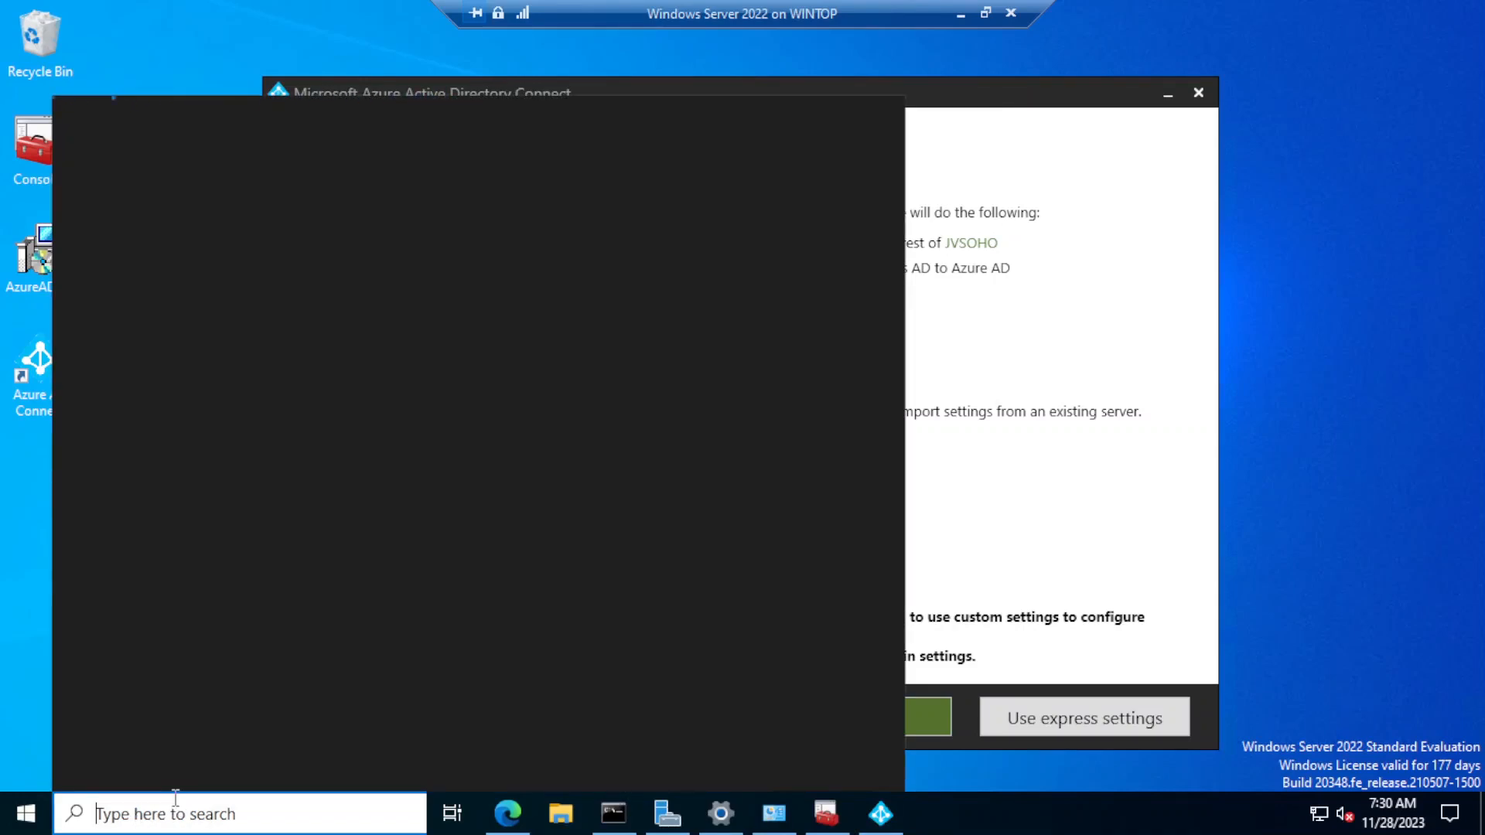
type("powershell")
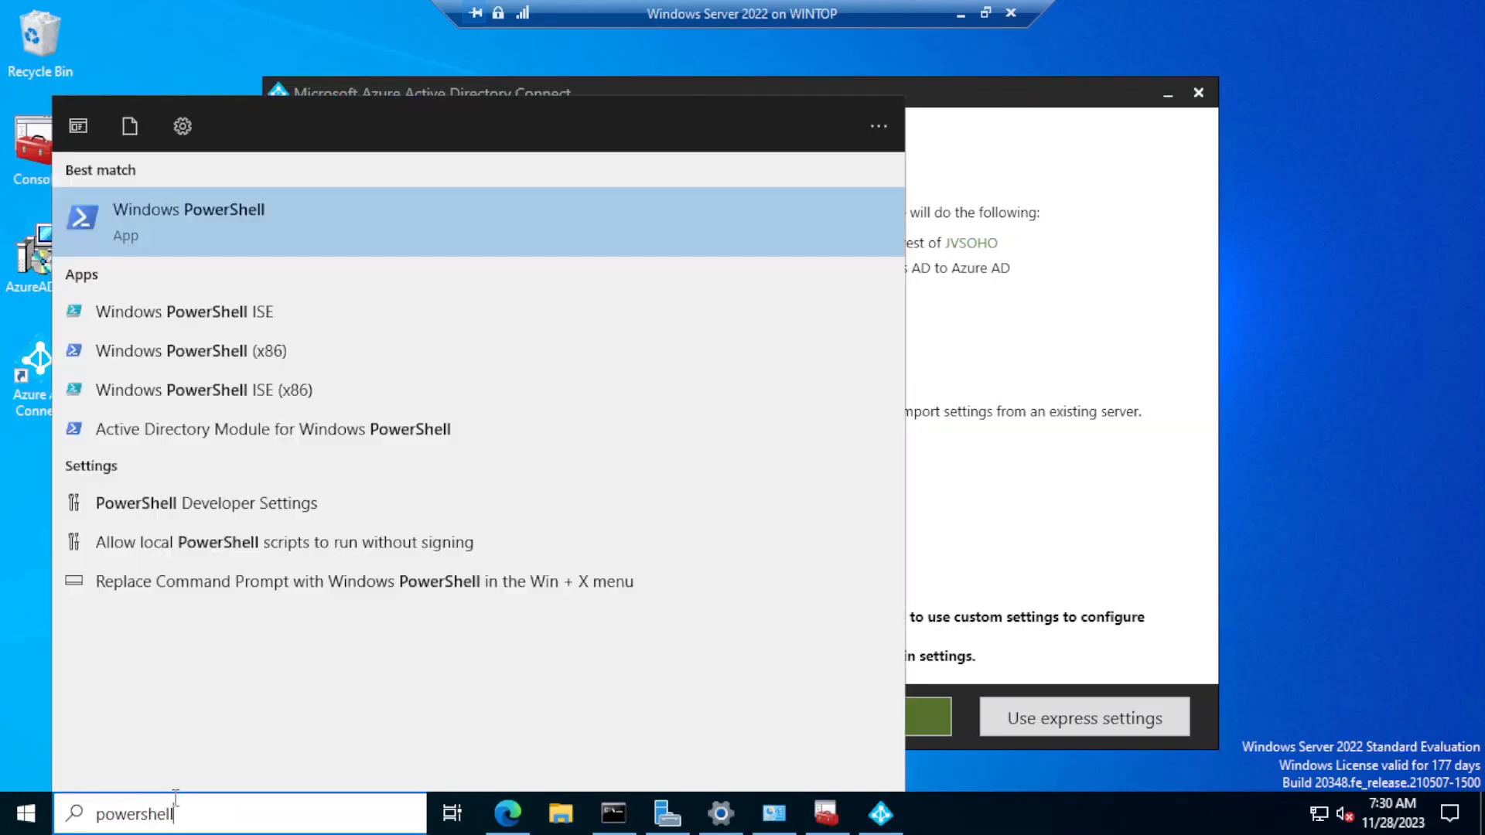
key("Return")
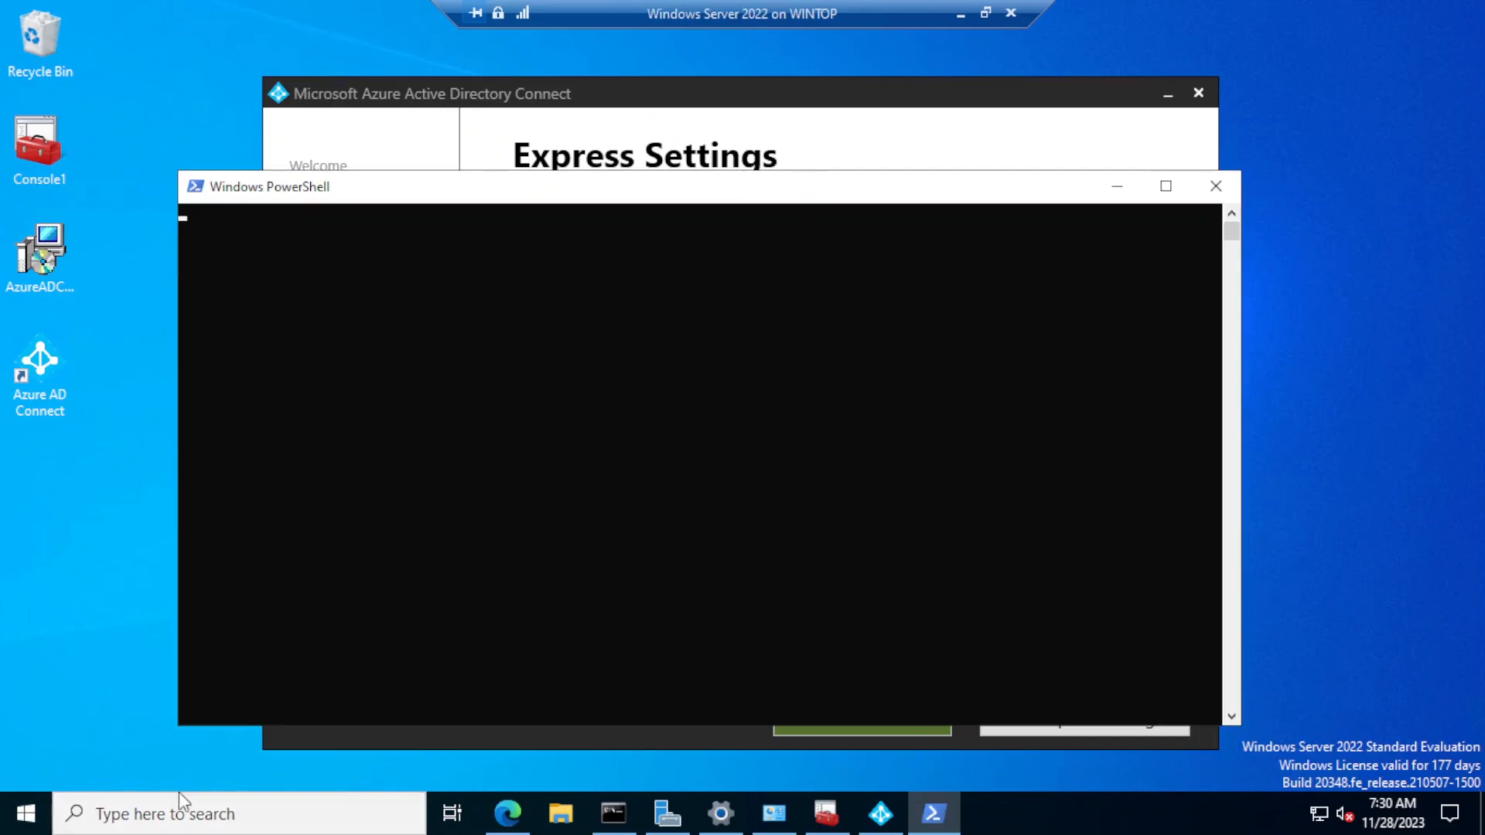
left_click(1162, 186)
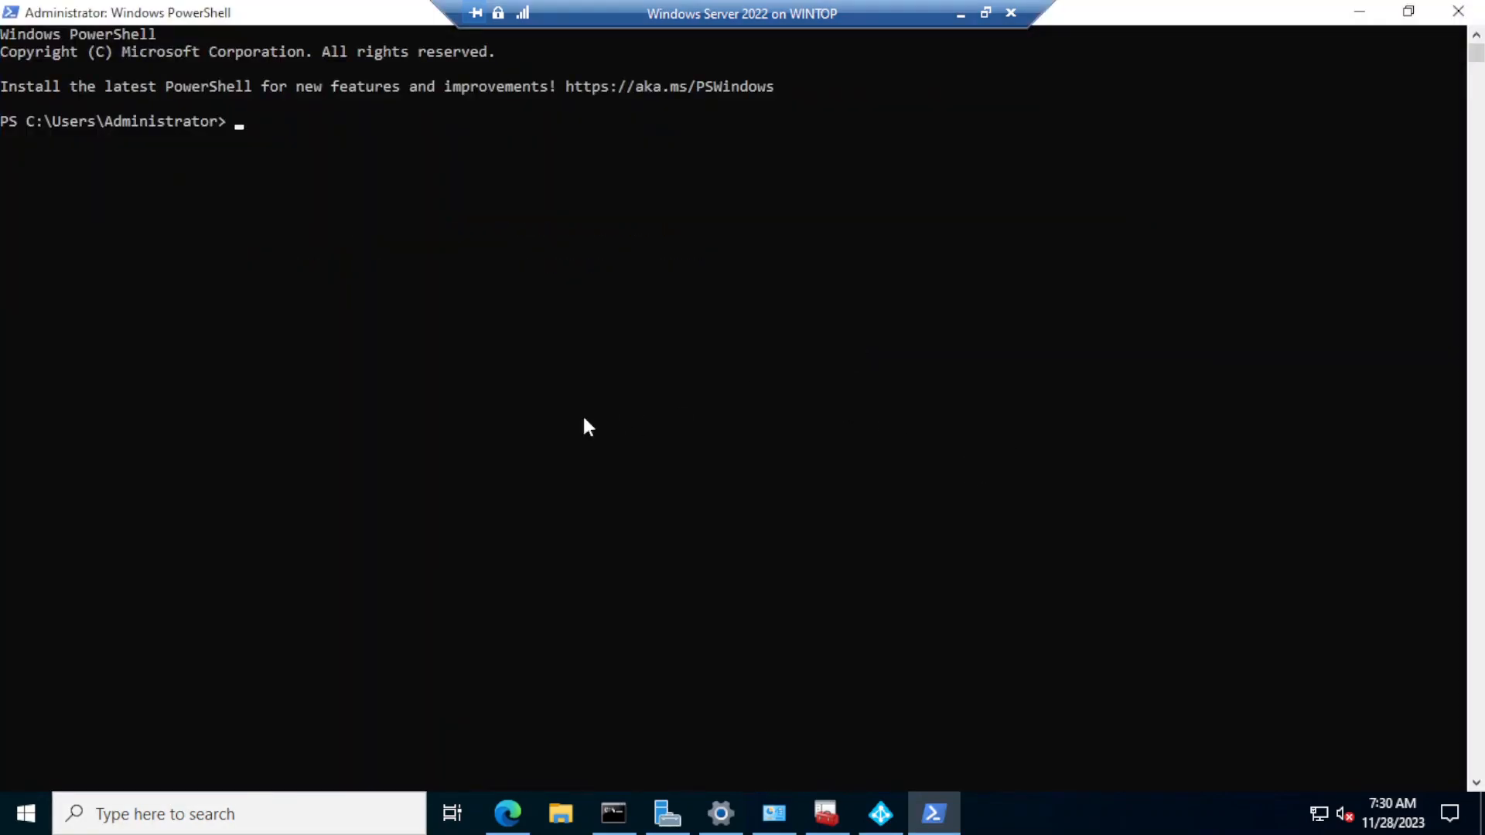
scroll(585, 358, "up", 1)
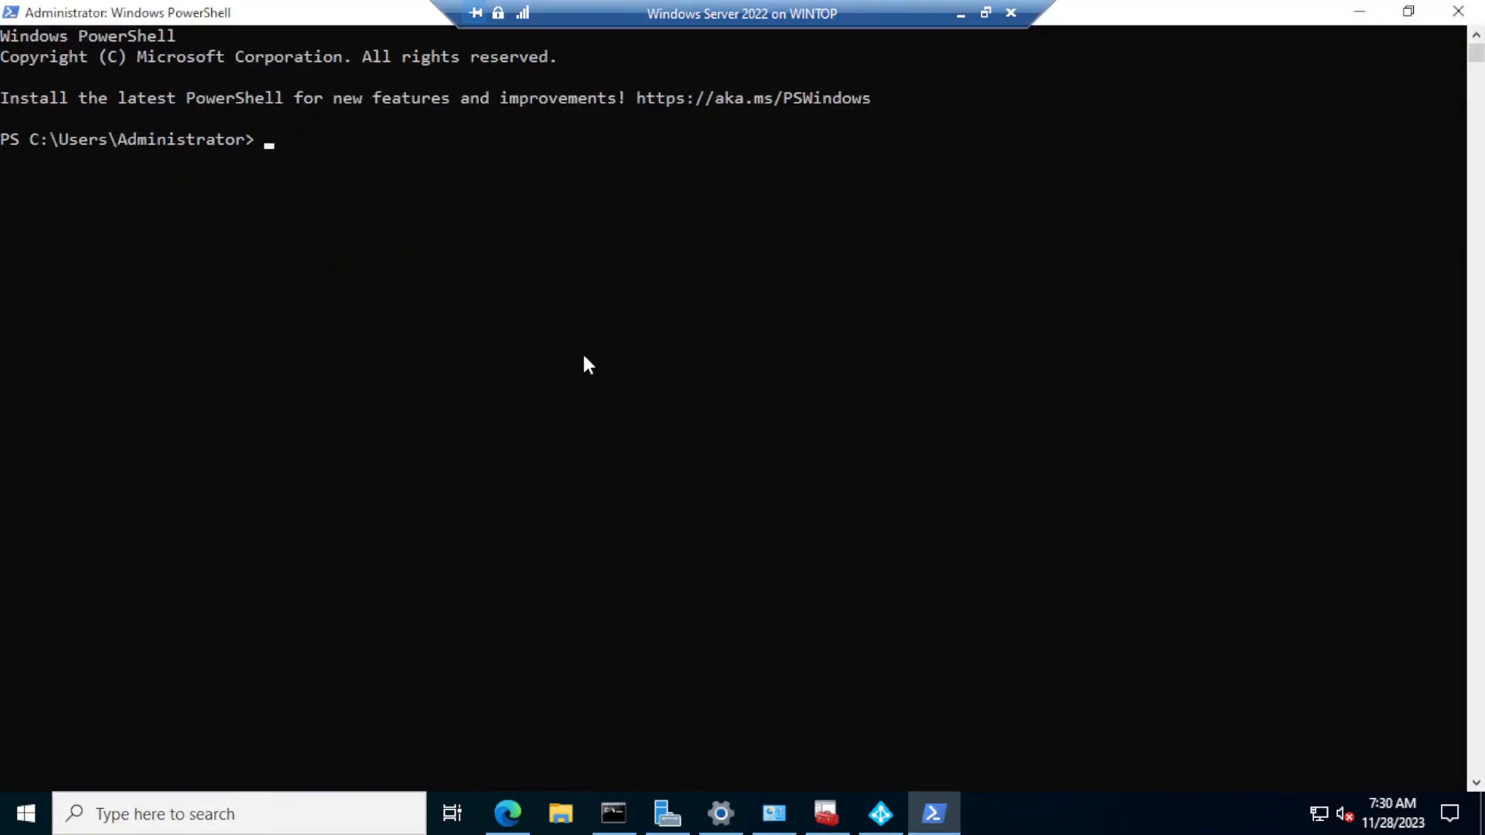
Step: Count all AD objects with get-ADObject -Filter {Name -Like '*'} -SearchBase 'DC=jvsoho,DC=local' -ResultSetSize $Null | Measure-Object, highlight the count, and minimize PowerShell
type("get-ADObject -Filter {Name -like \"*\"} -SearchBase \"DC=jesoho,DC=local\" -ResultSetSize $Null | Measure-Object")
key("Return")
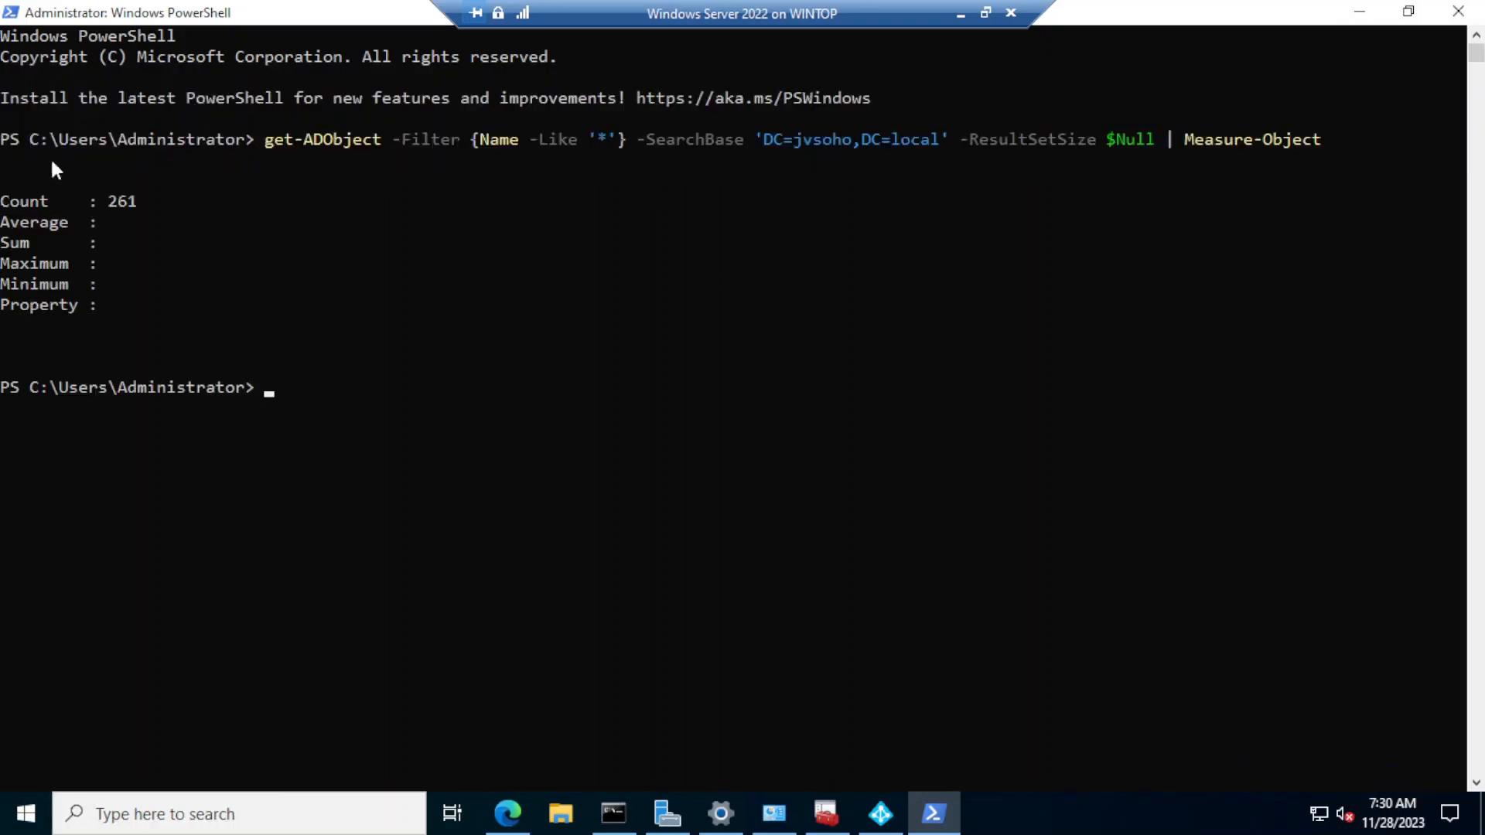
left_click_drag(103, 203, 134, 201)
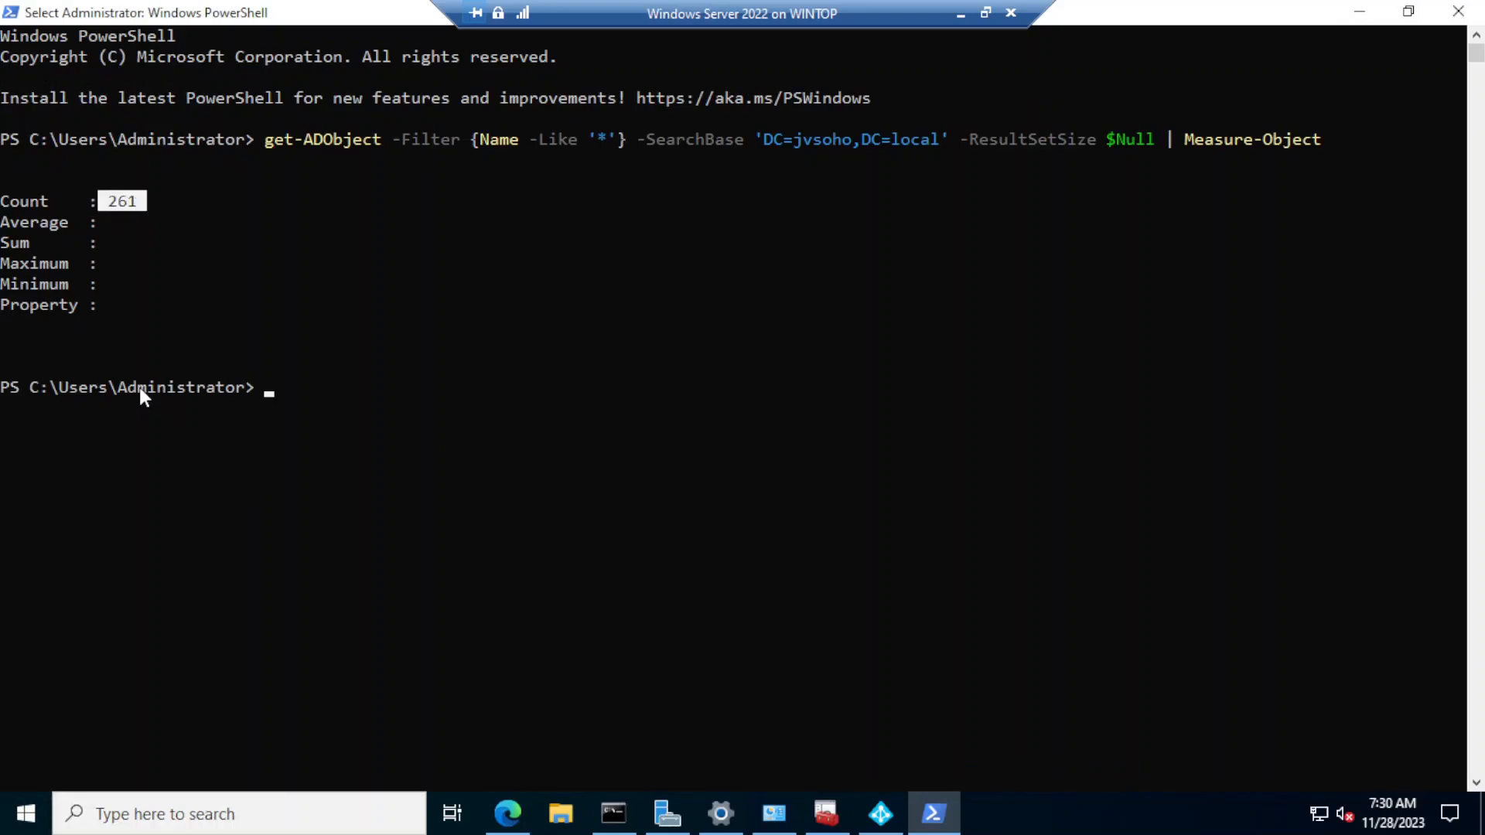
left_click(1358, 11)
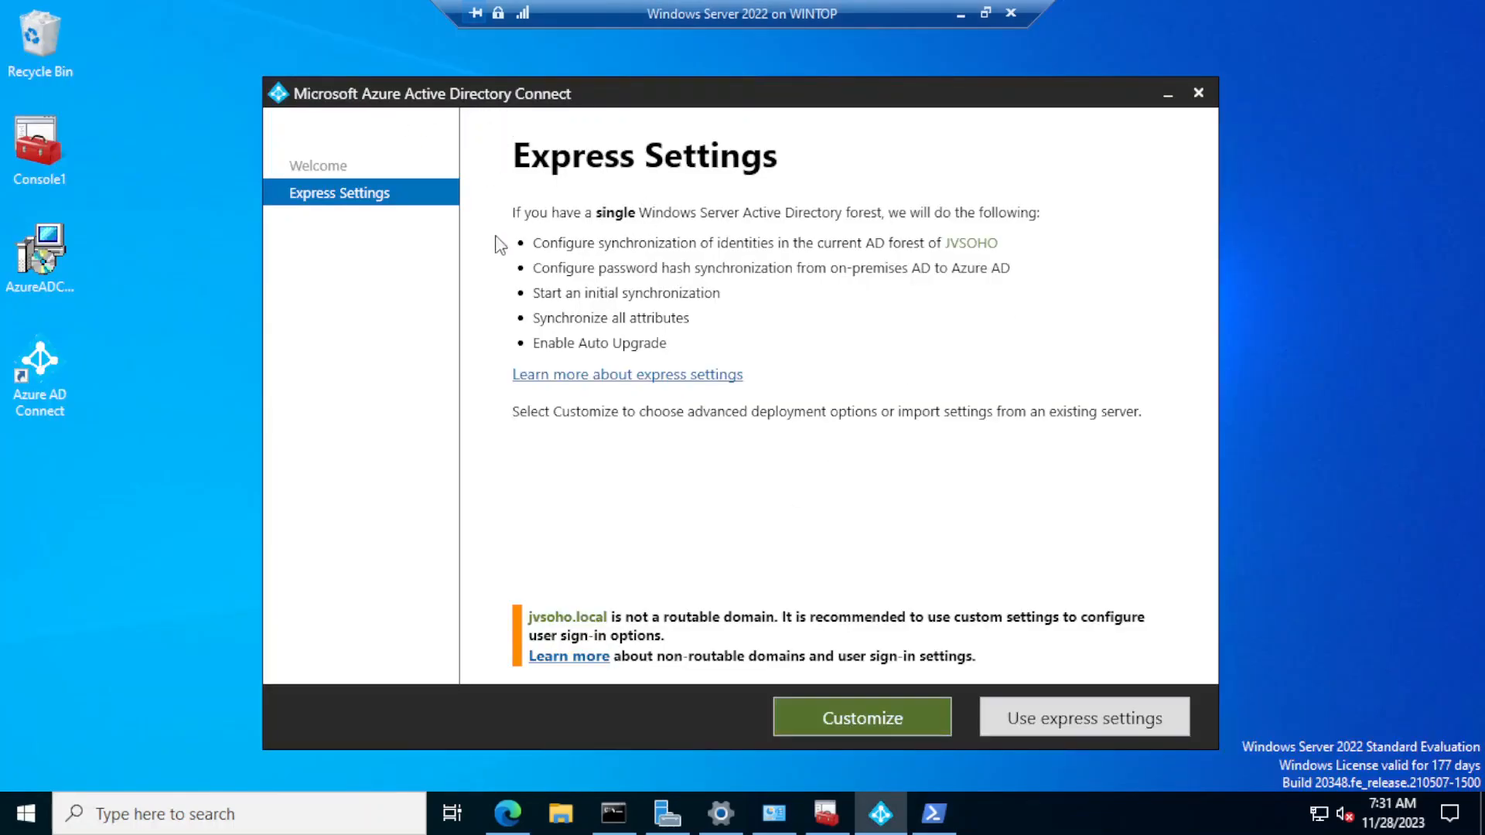
Step: Choose to use the express settings for the Azure AD Connect installation
left_click(1077, 726)
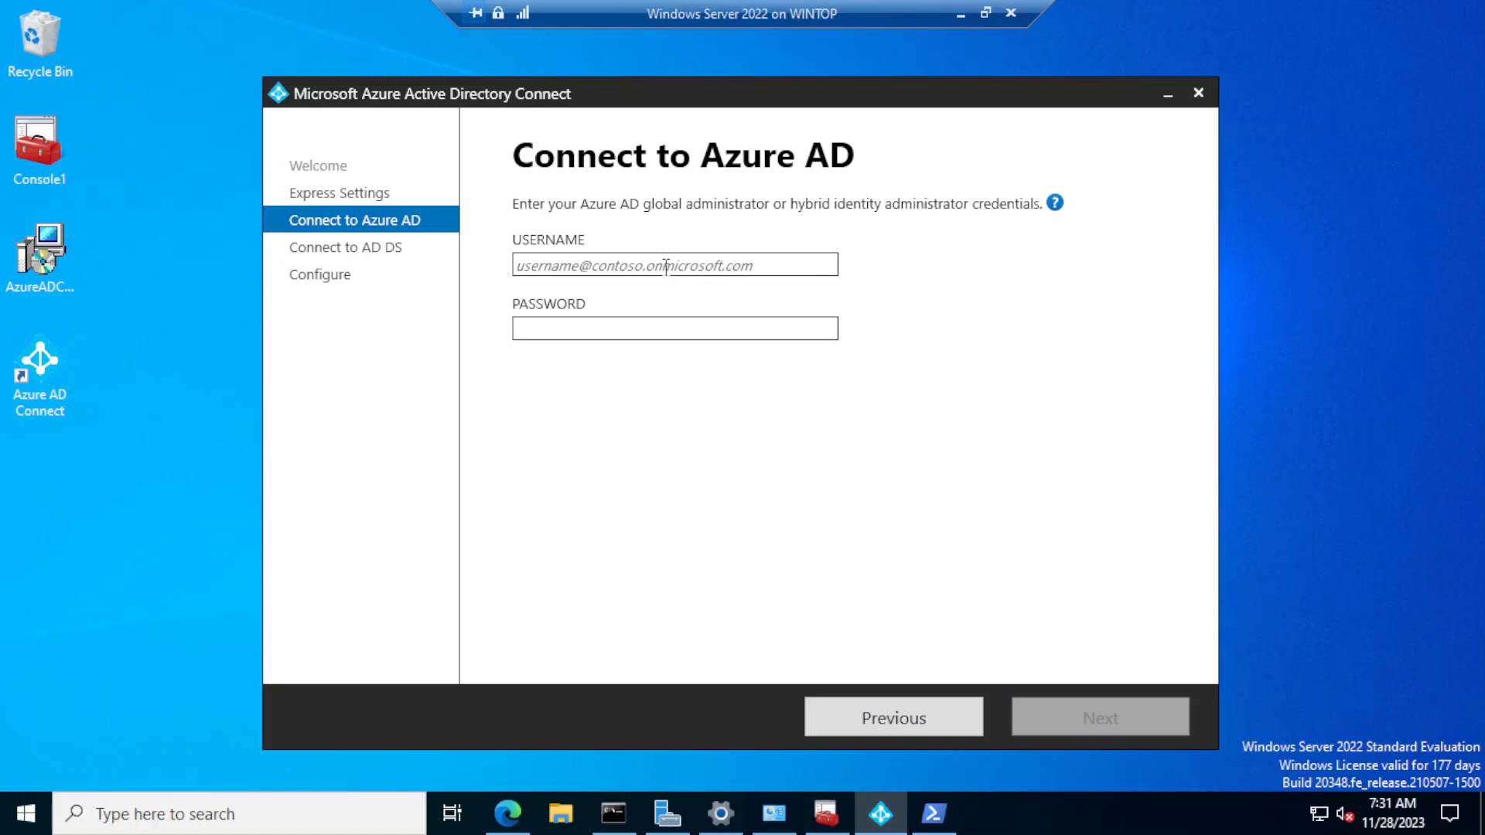
mouse_move(1058, 208)
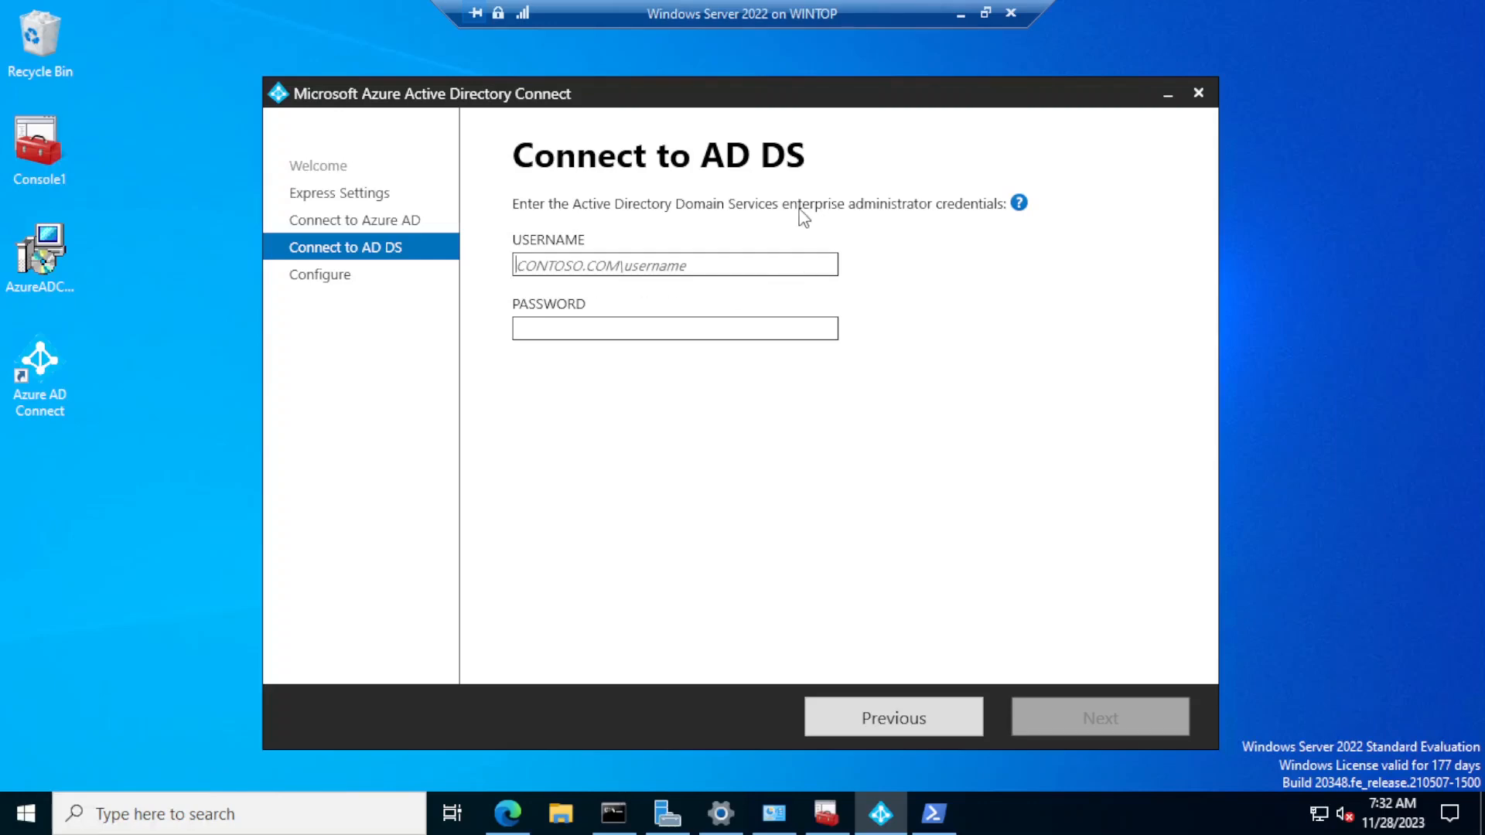
Step: Connect to AD DS as JVSOHO.LOCAL\administrator, entering the enterprise administrator's password, and proceed
type("jvsoho")
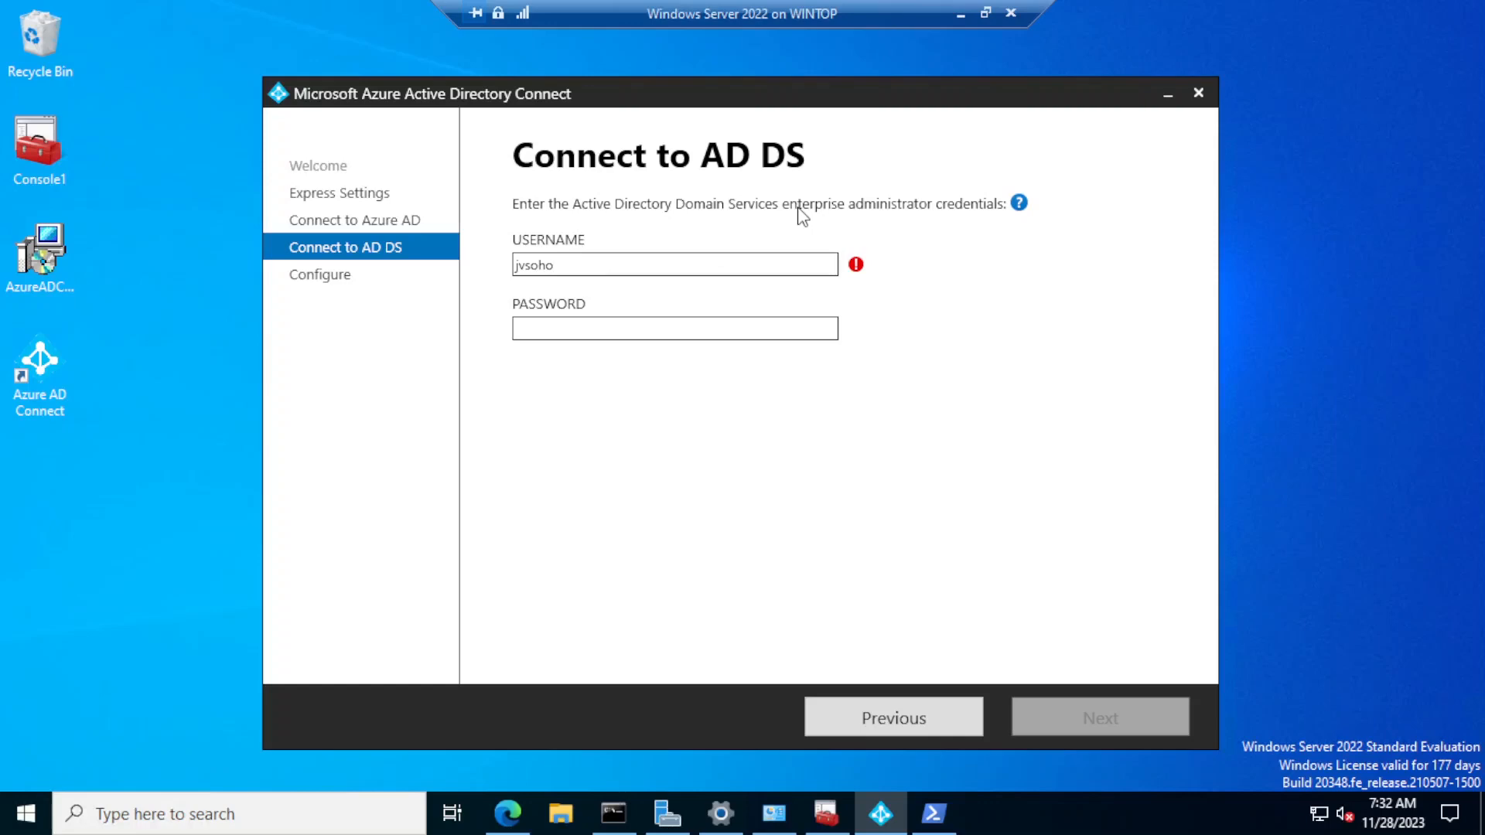
type(".local")
type("\\")
type("admini")
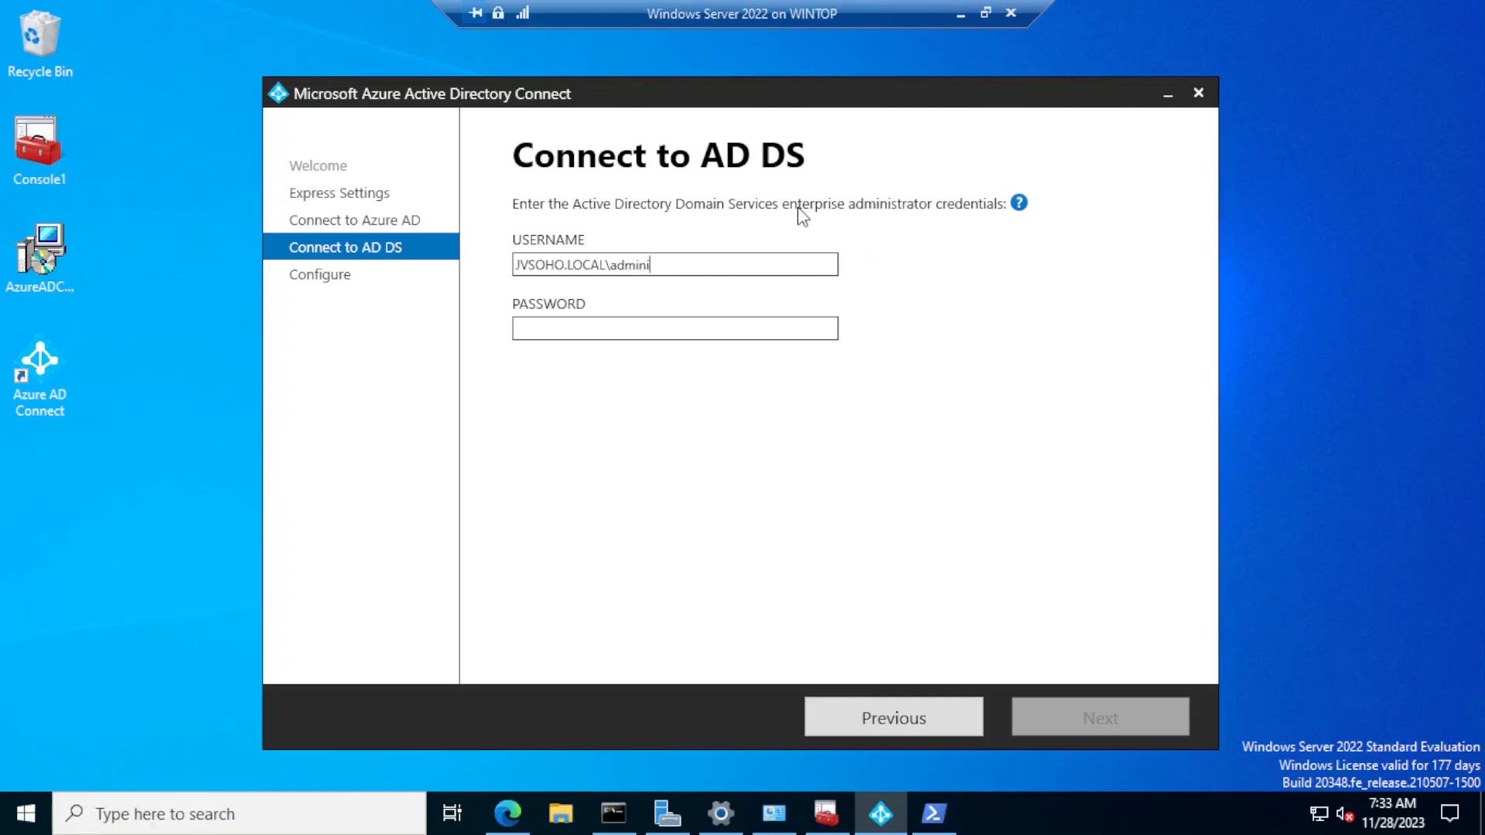
type("strator")
key("Tab")
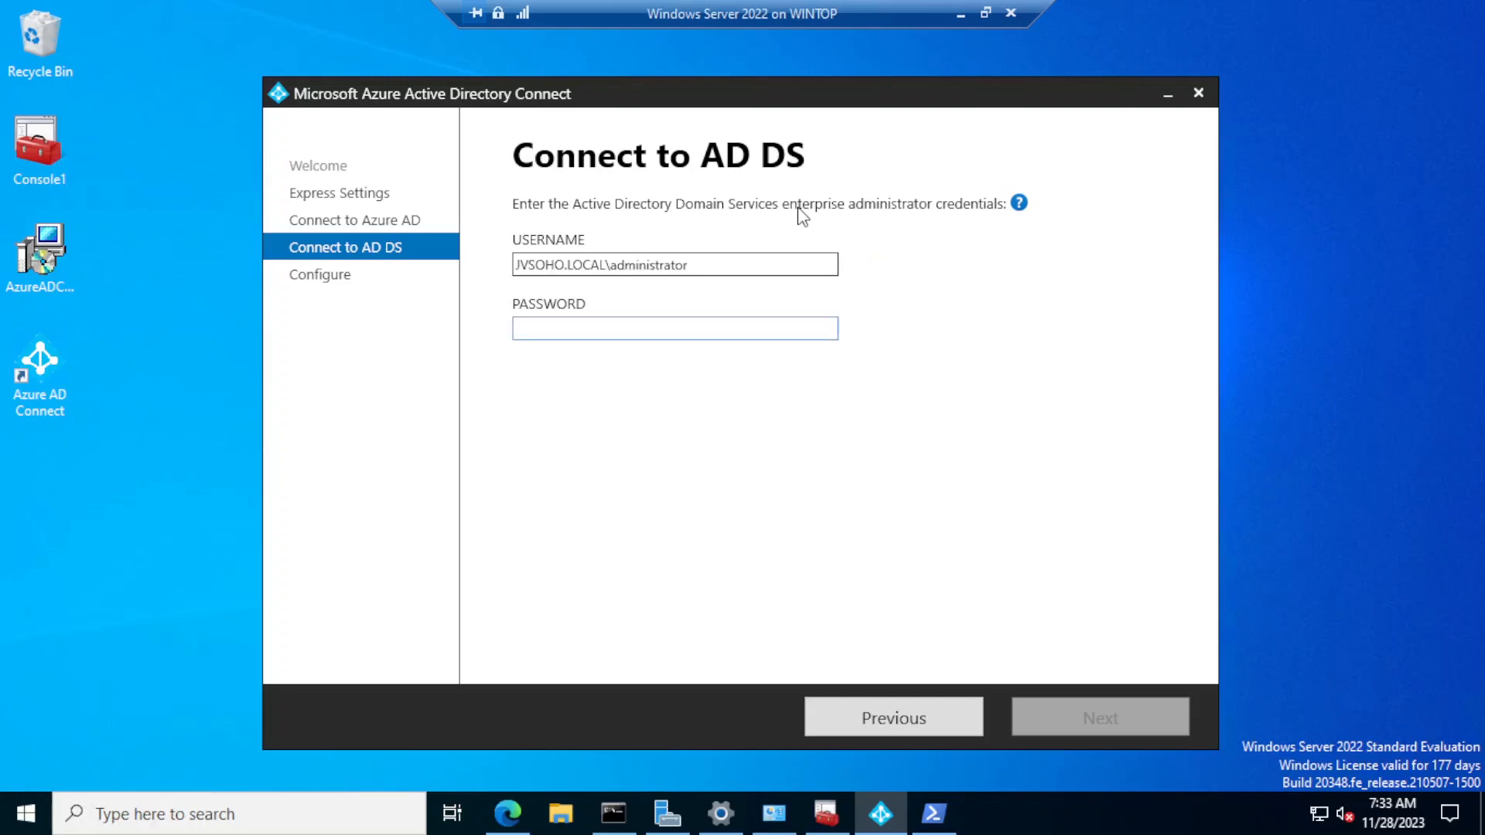
type("•••••••••••")
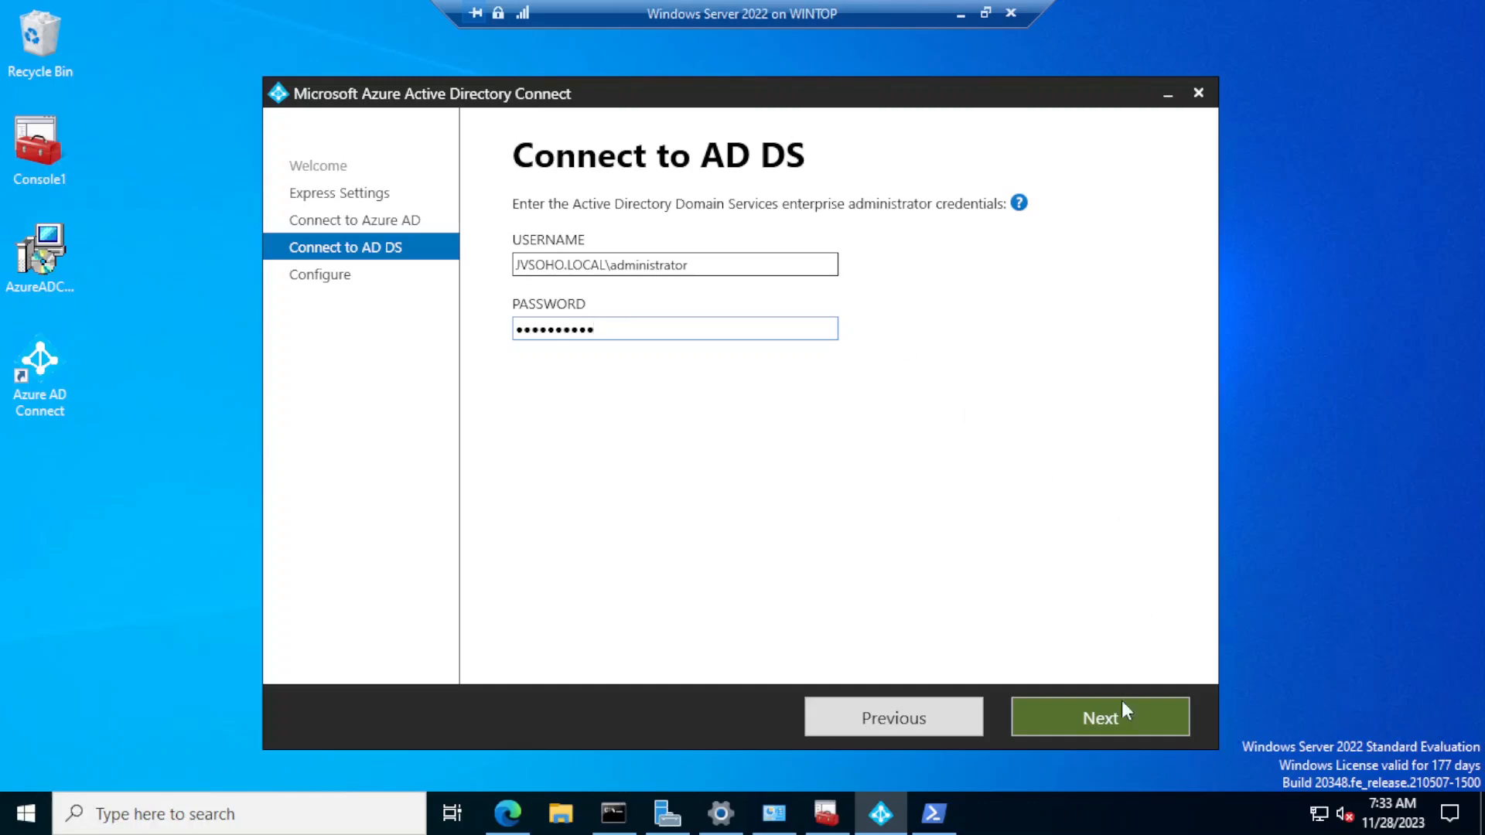
left_click(1107, 726)
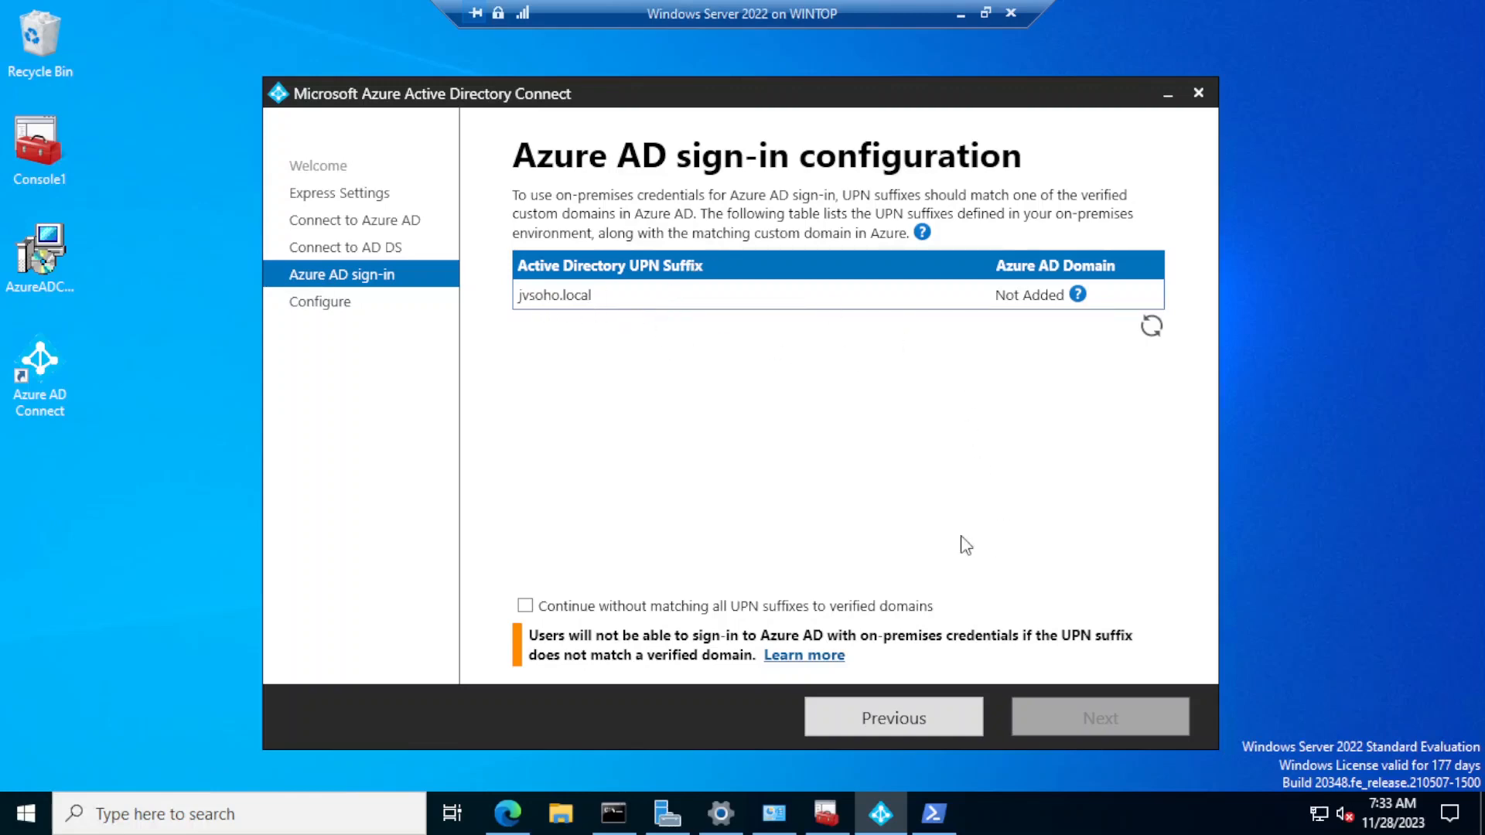
Step: Continue without matching all UPN suffixes to verified domains, and start the installation with synchronization enabled when configuration completes
left_click(560, 611)
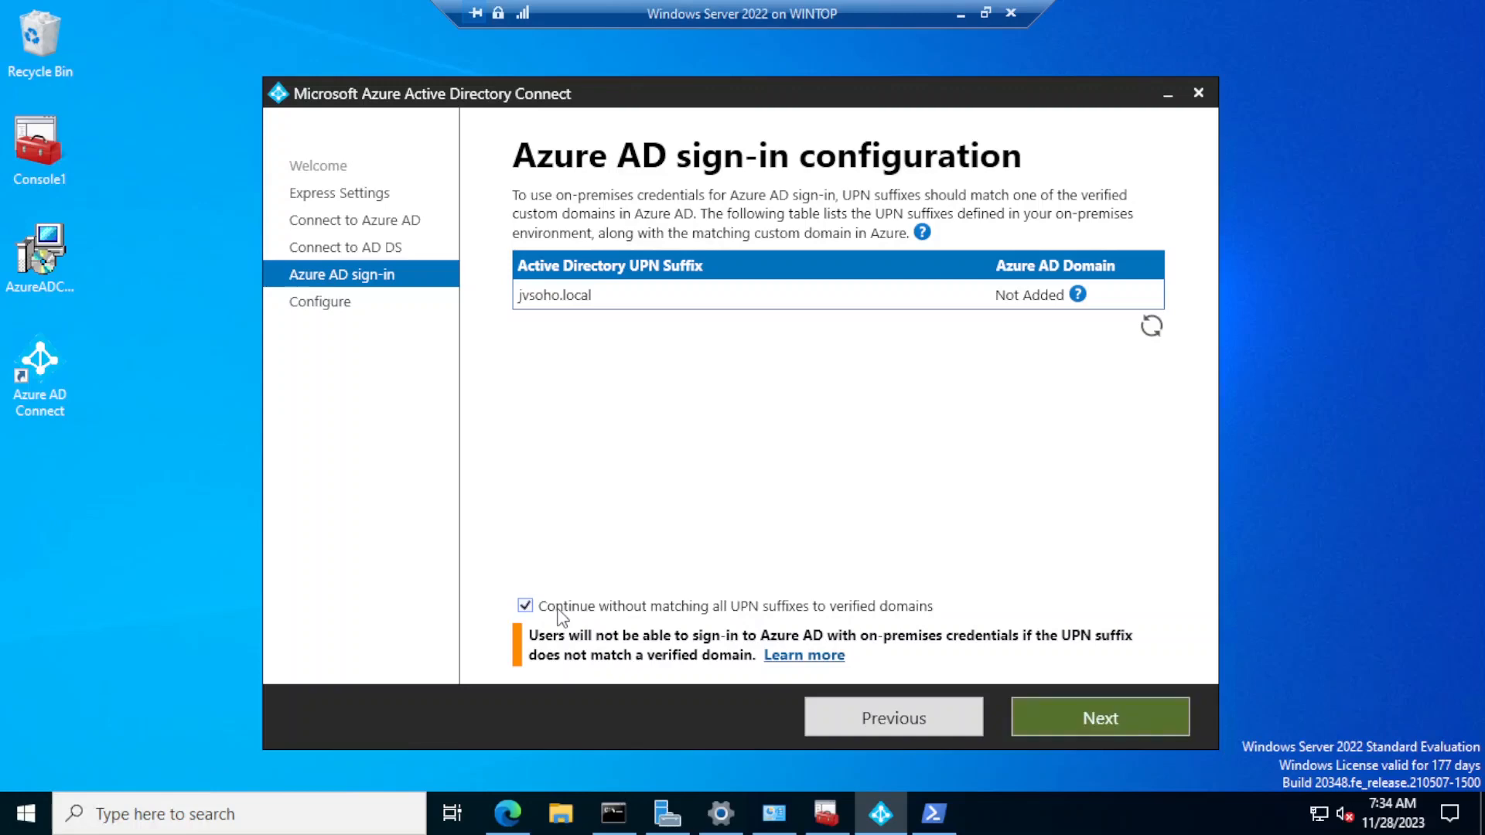
left_click(1080, 718)
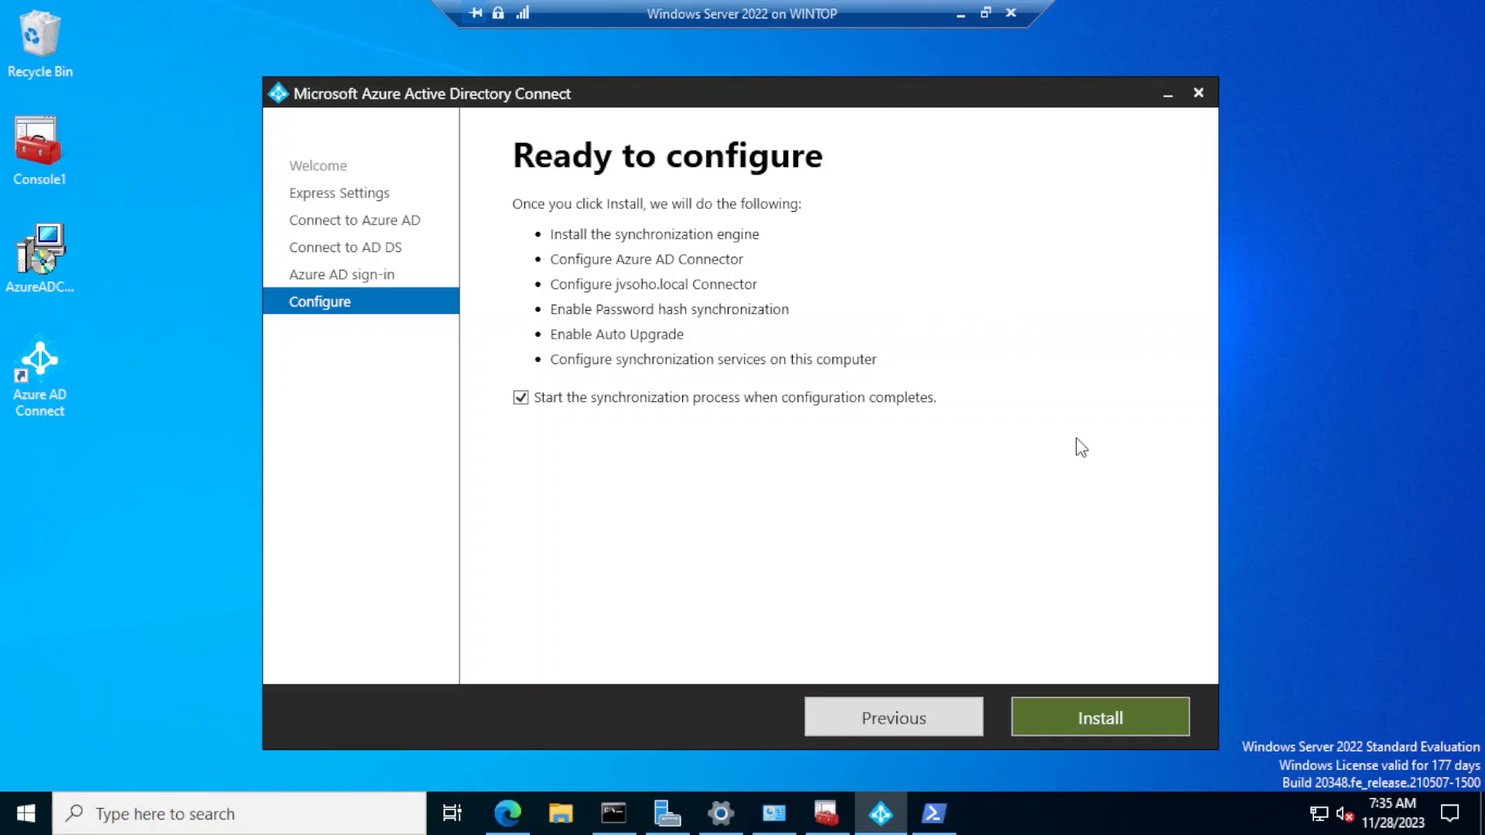
left_click(1090, 721)
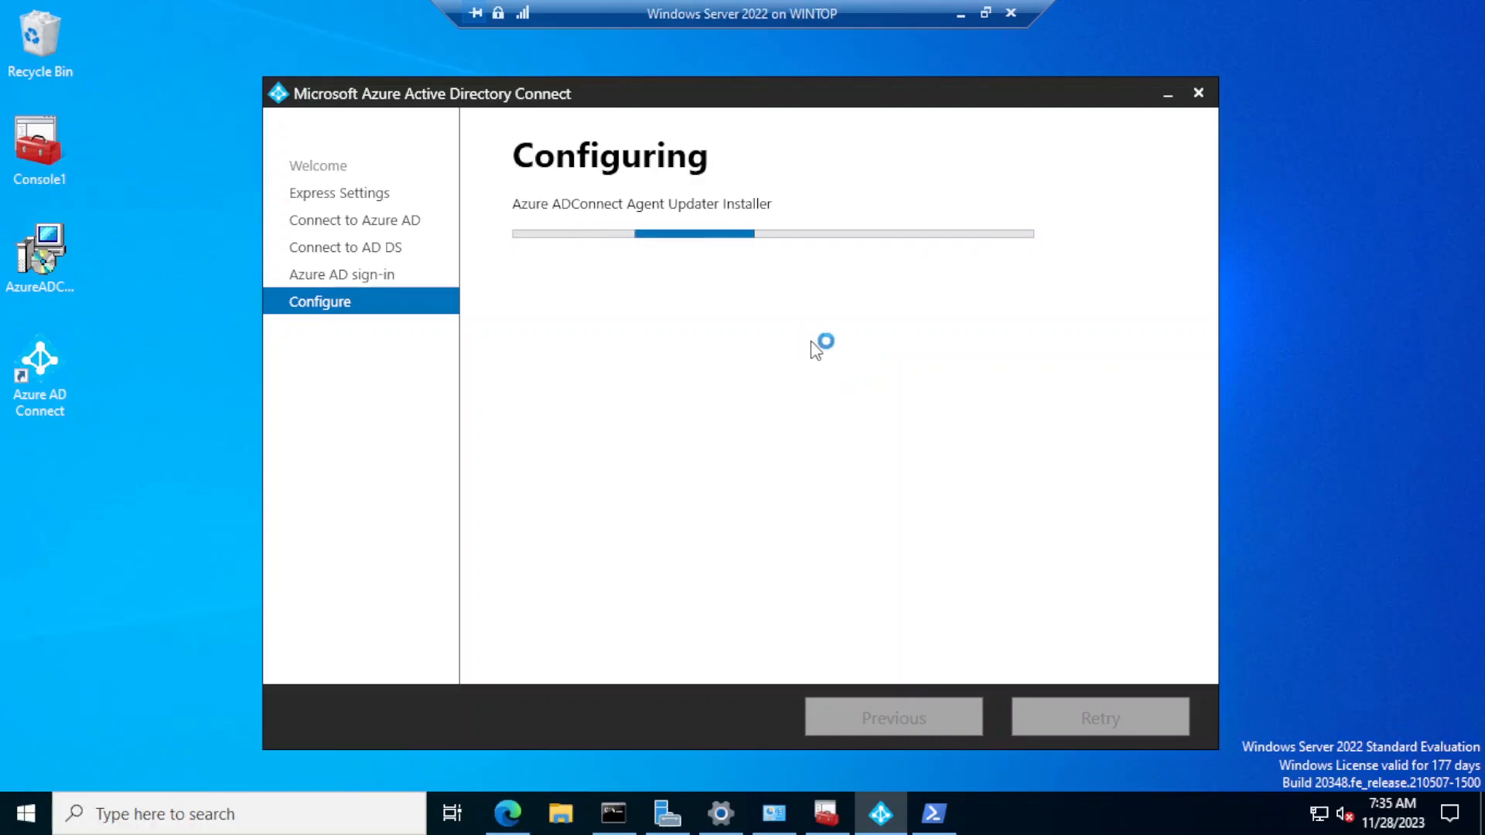
Step: Minimize the remote server session and switch to Chrome to view the active users in the Microsoft 365 admin center
left_click(954, 12)
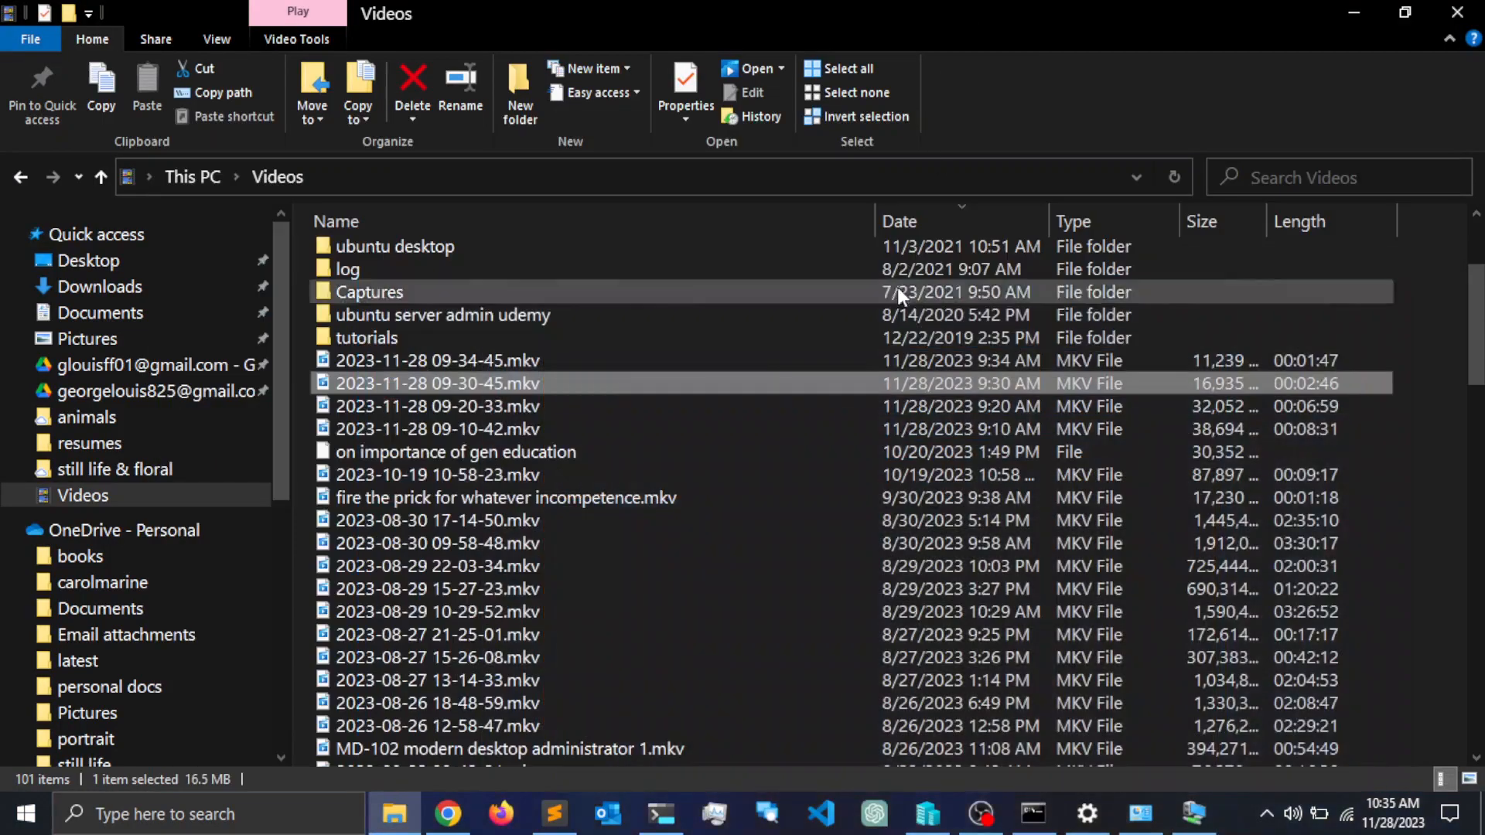
left_click(446, 821)
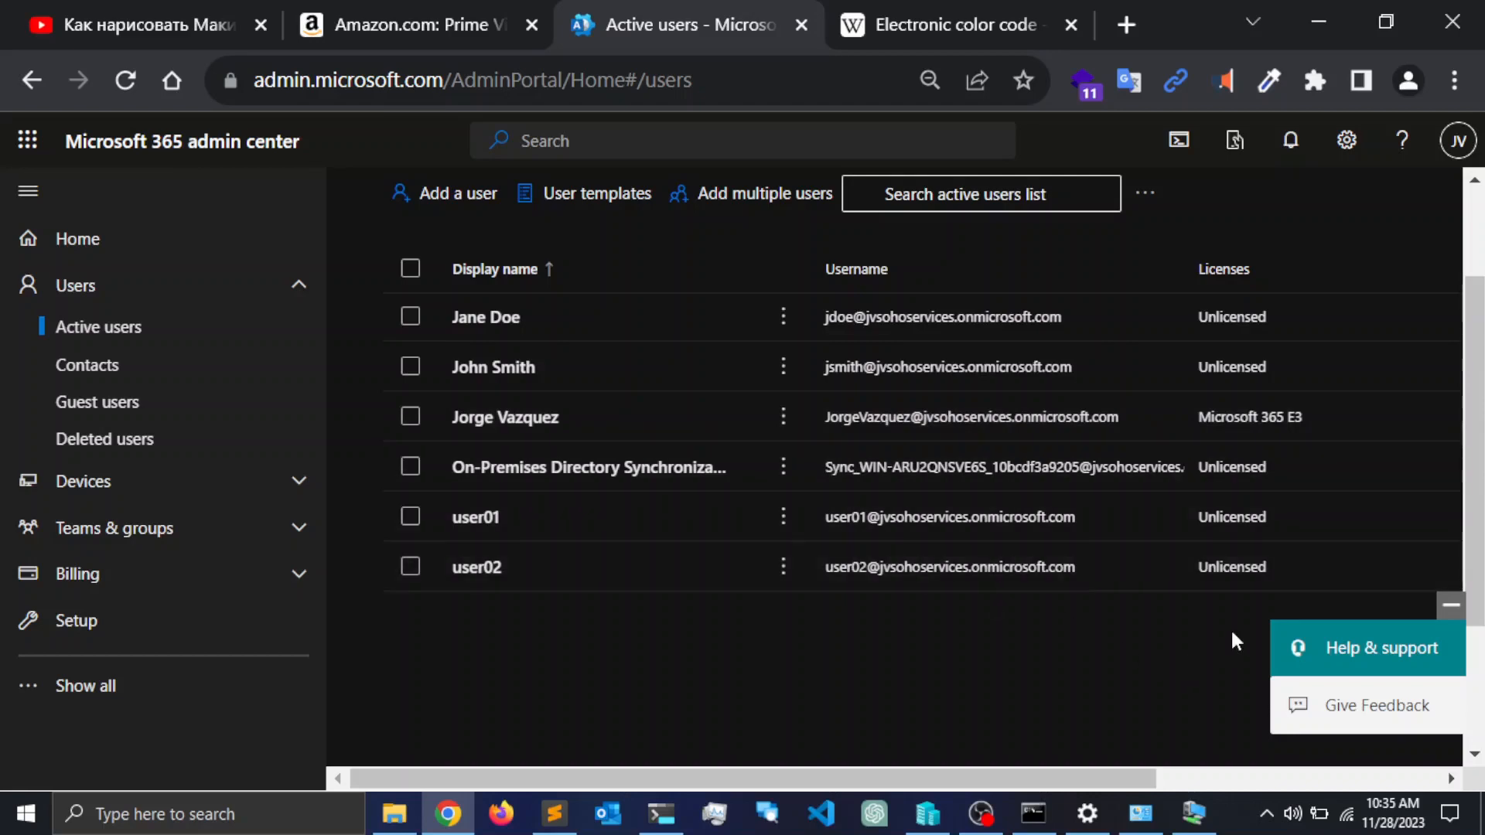
left_click(1266, 818)
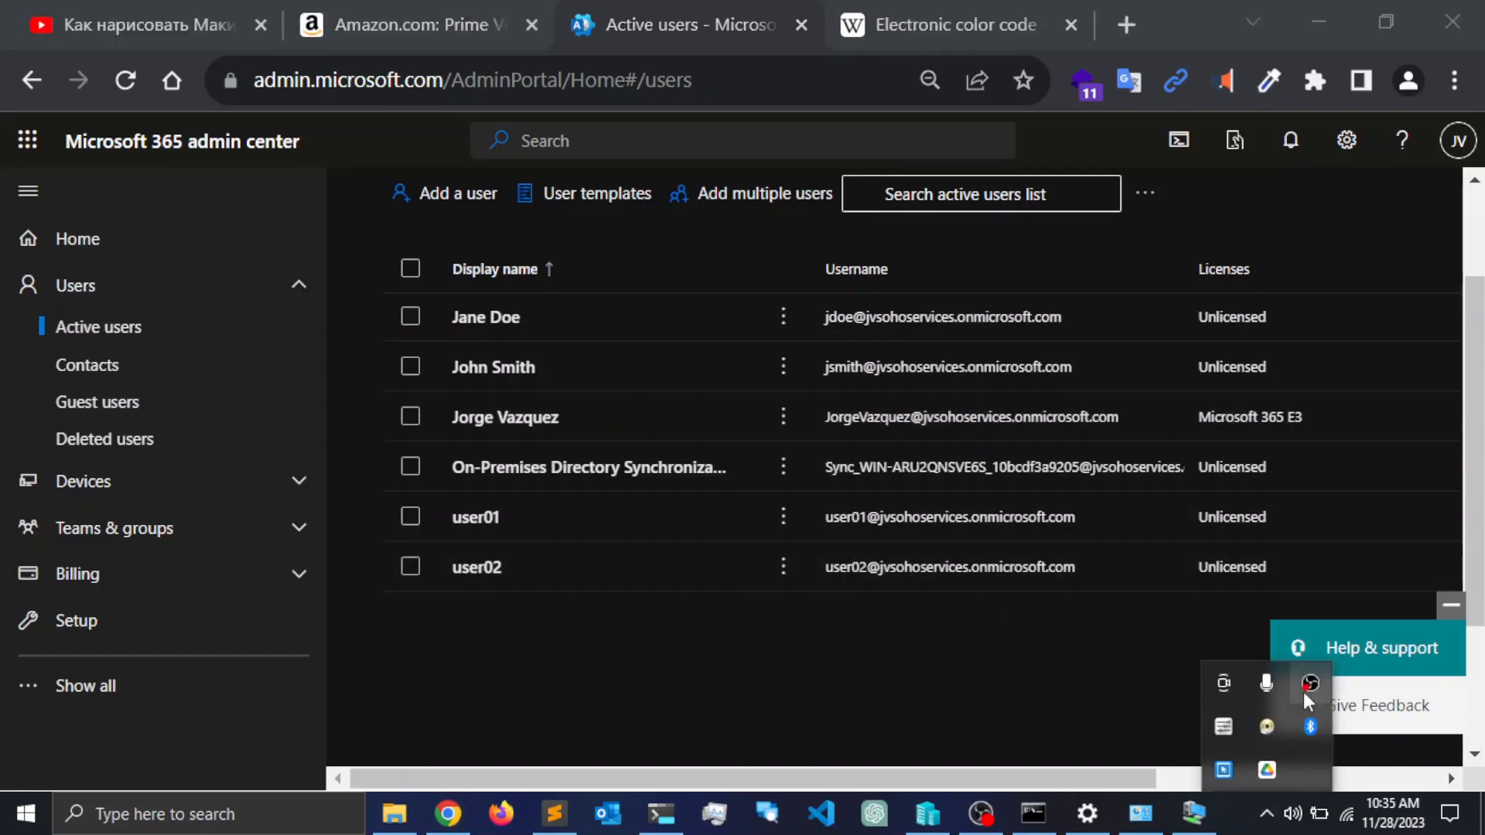